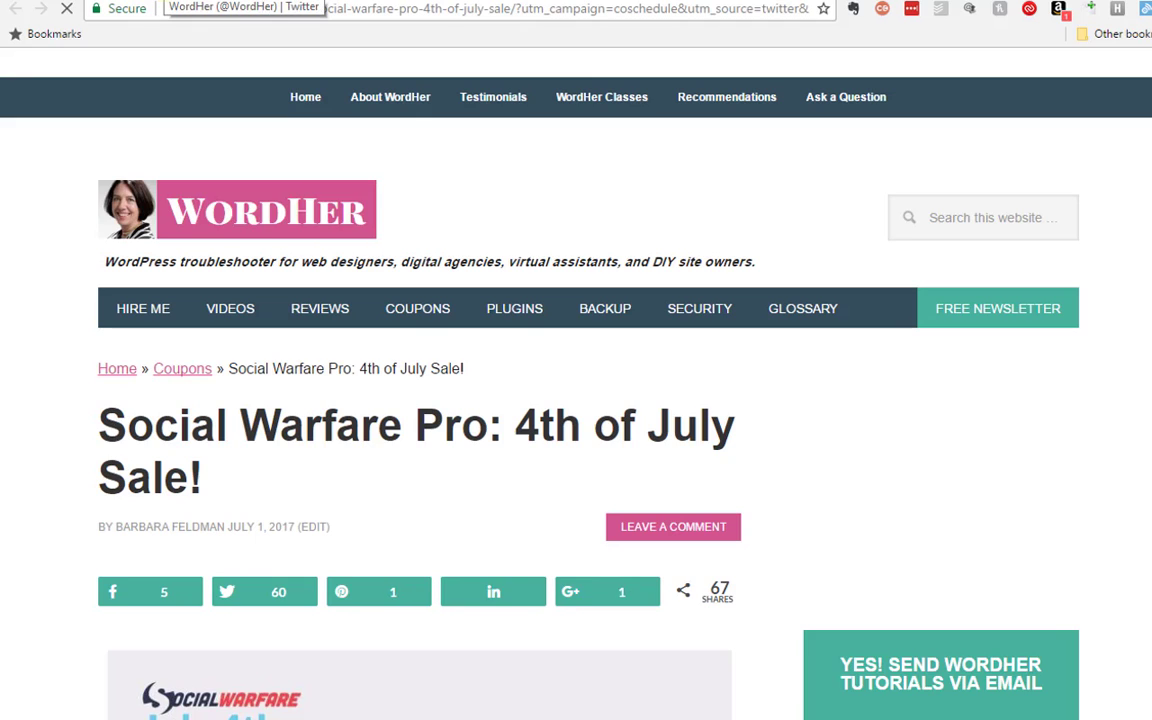
- Go back from the blog post to the WordHer Twitter profile with the Jul 4 sale tweet
{"action": "key", "text": "alt+Left"}
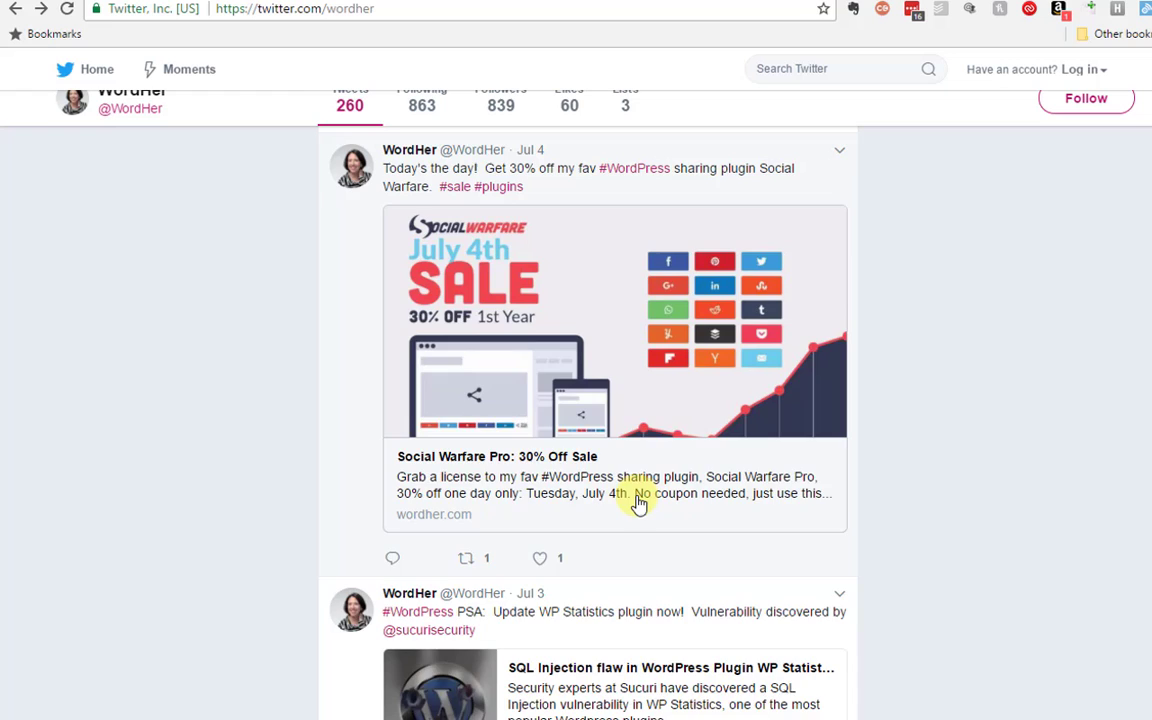
{"action": "scroll", "coordinate": [640, 503], "scroll_direction": "up", "scroll_amount": 4}
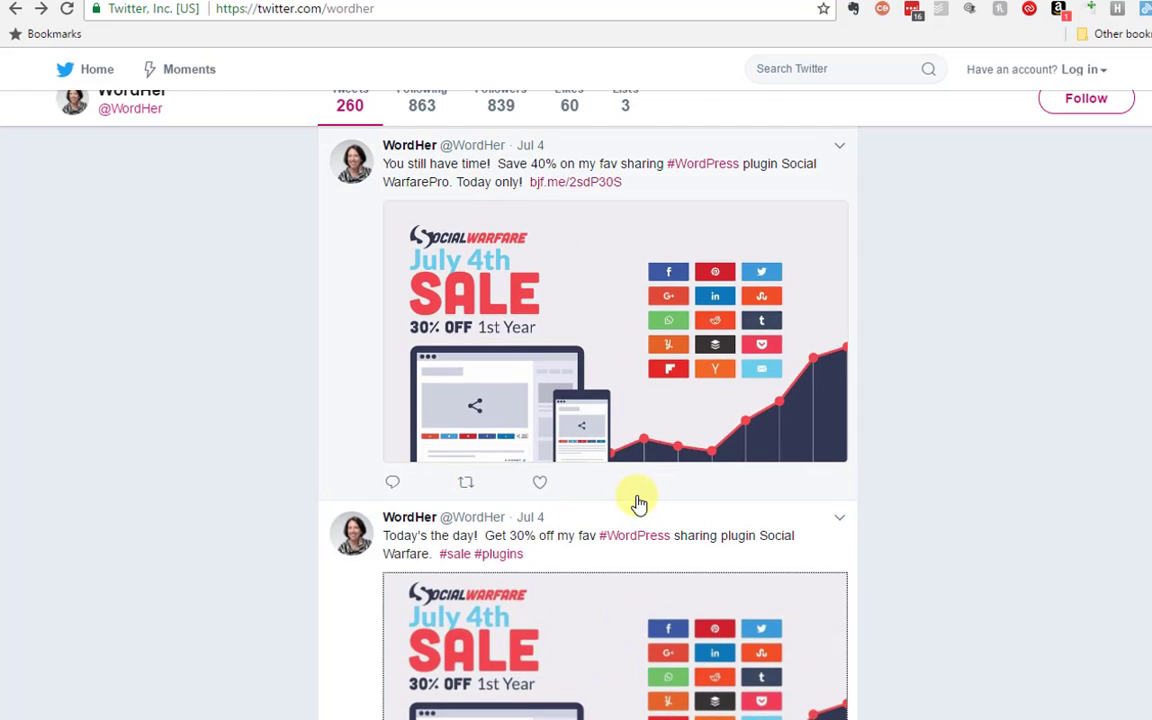
{"action": "scroll", "coordinate": [640, 503], "scroll_direction": "up", "scroll_amount": 1}
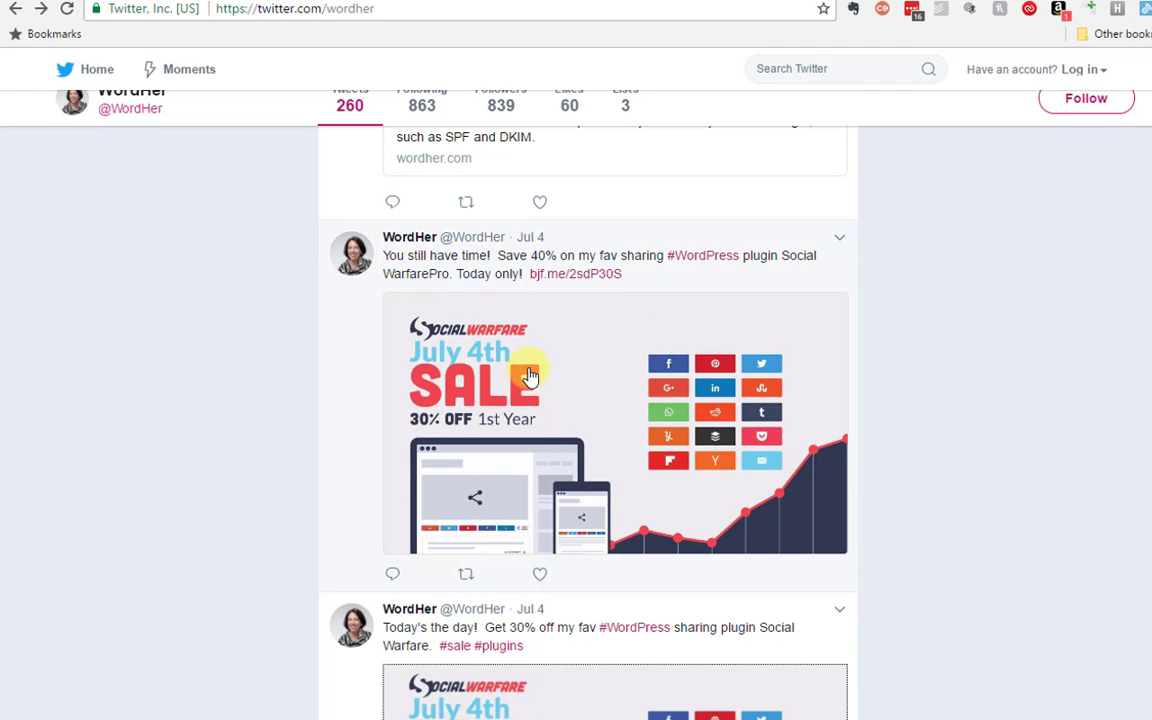
{"action": "left_click", "coordinate": [592, 374]}
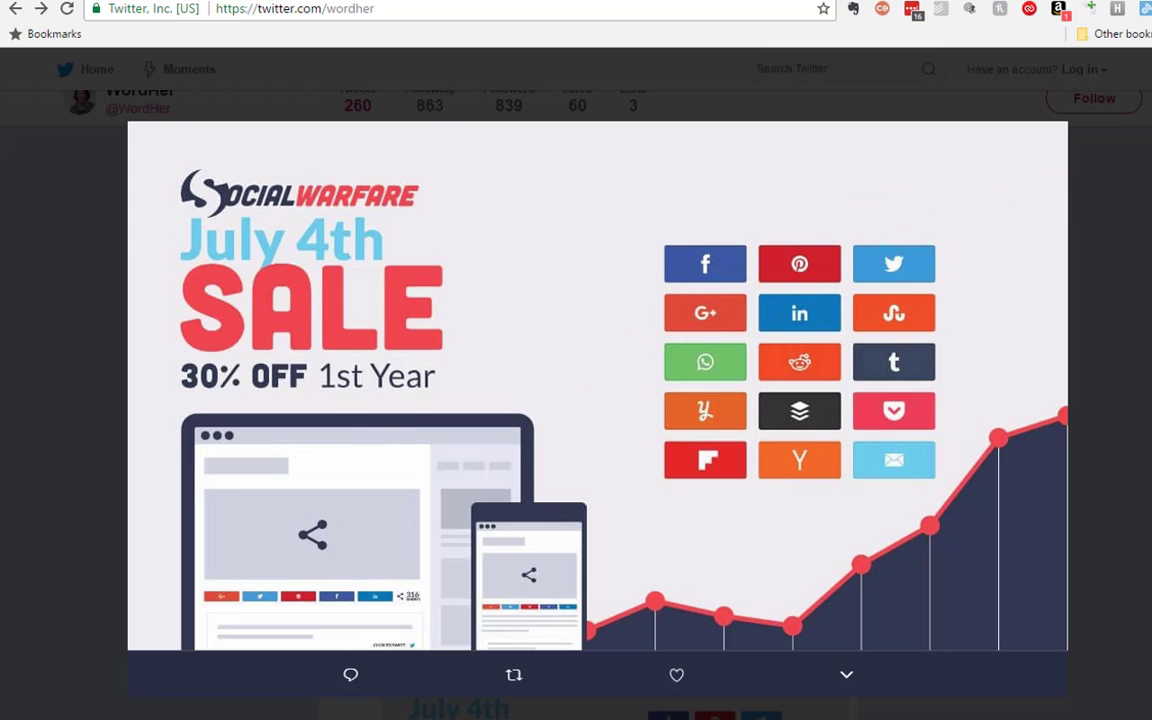
{"action": "left_click", "coordinate": [1100, 112]}
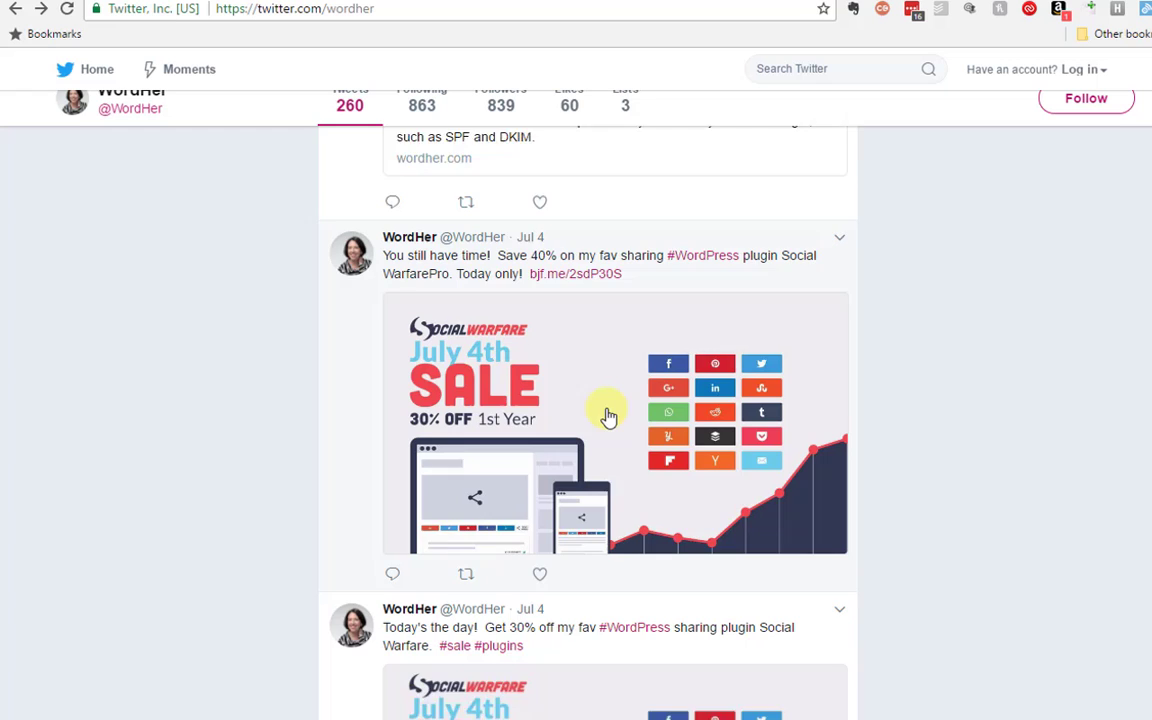
{"action": "scroll", "coordinate": [608, 416], "scroll_direction": "down", "scroll_amount": 3}
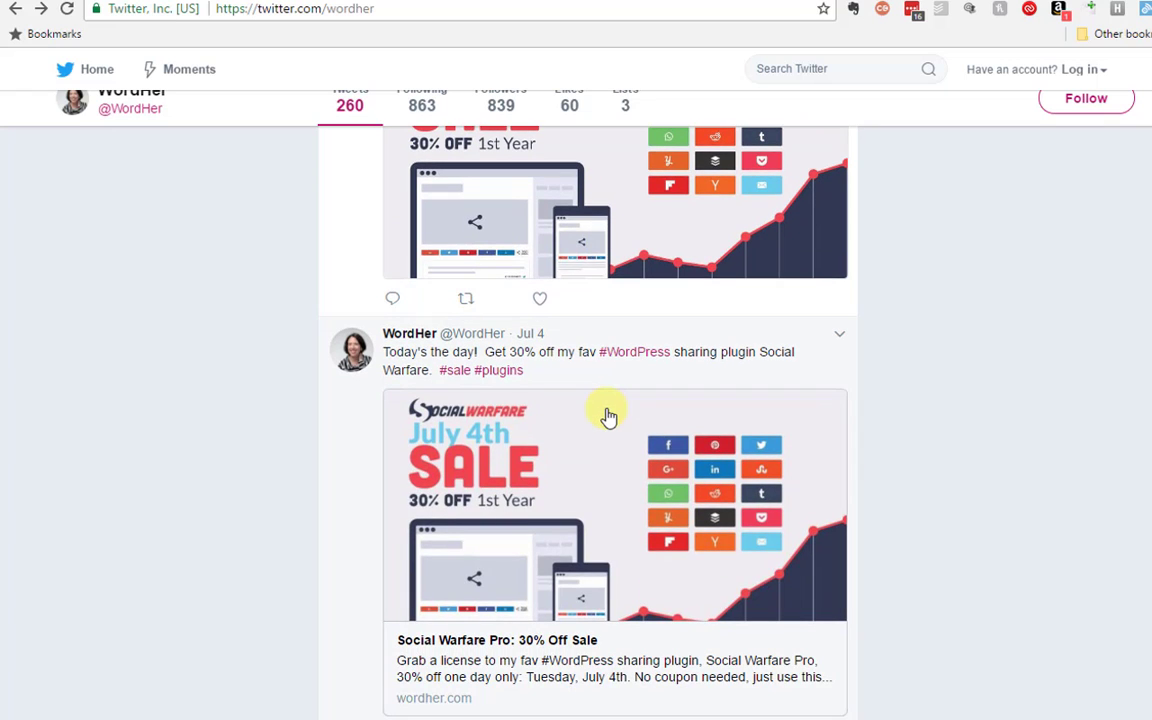
{"action": "scroll", "coordinate": [608, 416], "scroll_direction": "down", "scroll_amount": 2}
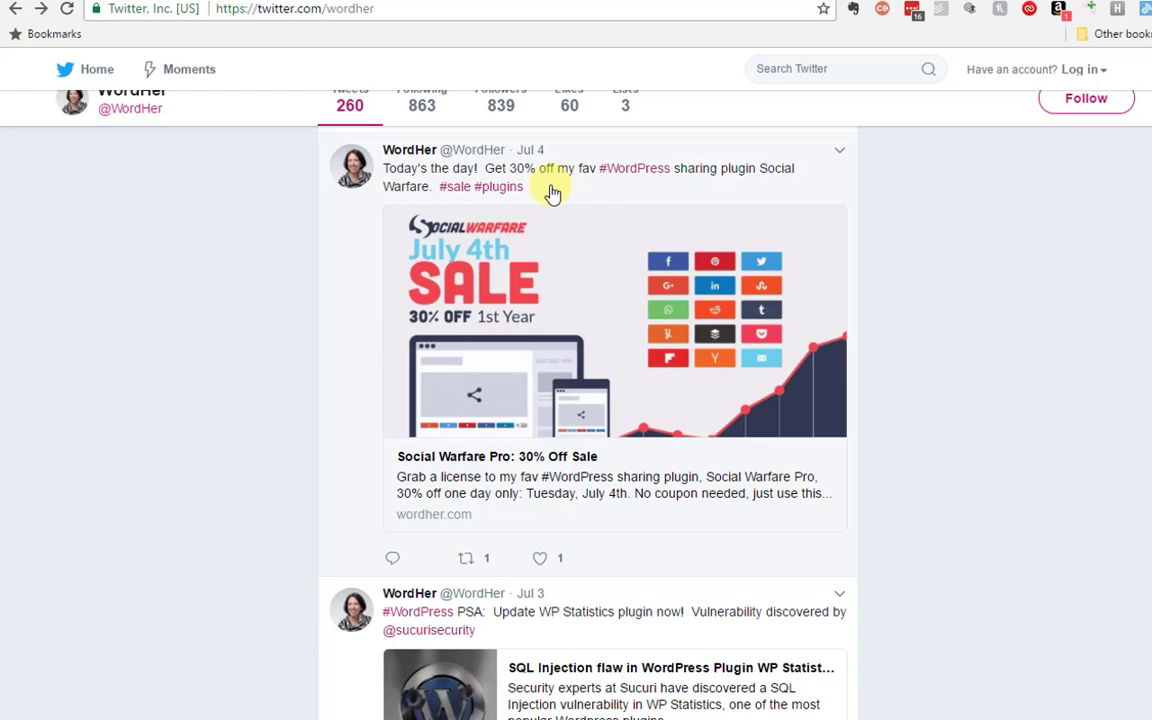
{"action": "scroll", "coordinate": [641, 338], "scroll_direction": "up", "scroll_amount": 1}
{"action": "scroll", "coordinate": [641, 338], "scroll_direction": "up", "scroll_amount": 5}
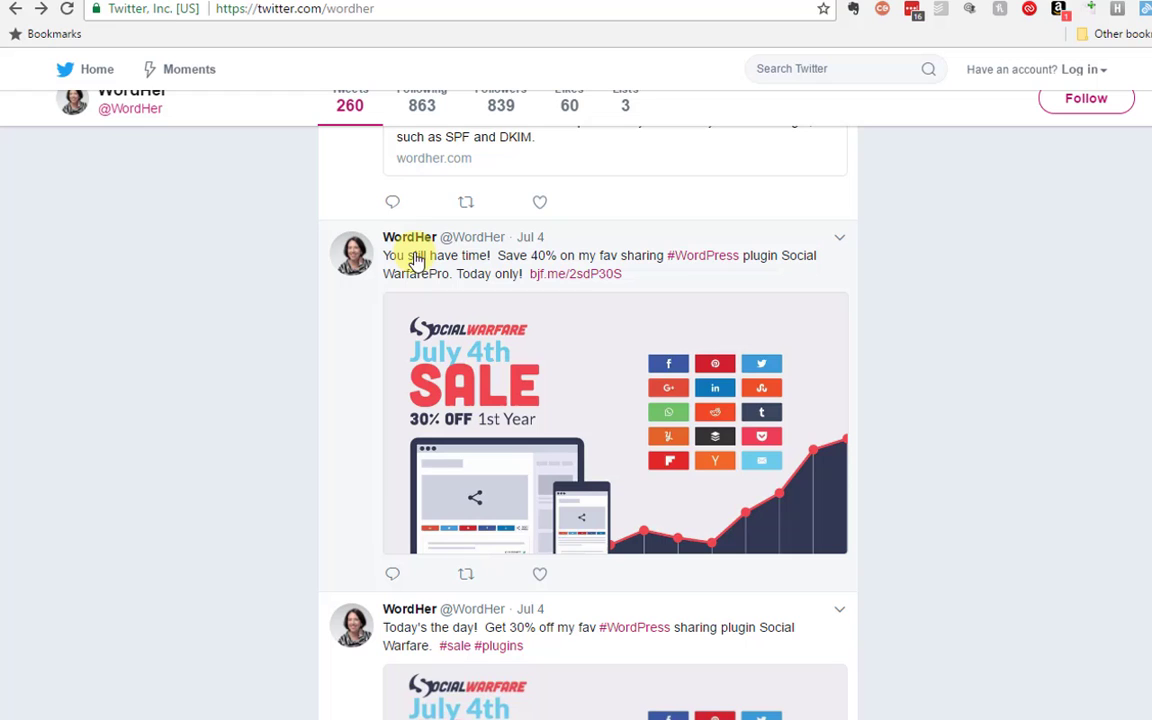
- View and close the 'You still have time!' tweet and its SALE image, then open the 'Today's the day!' tweet
{"action": "left_click", "coordinate": [460, 275]}
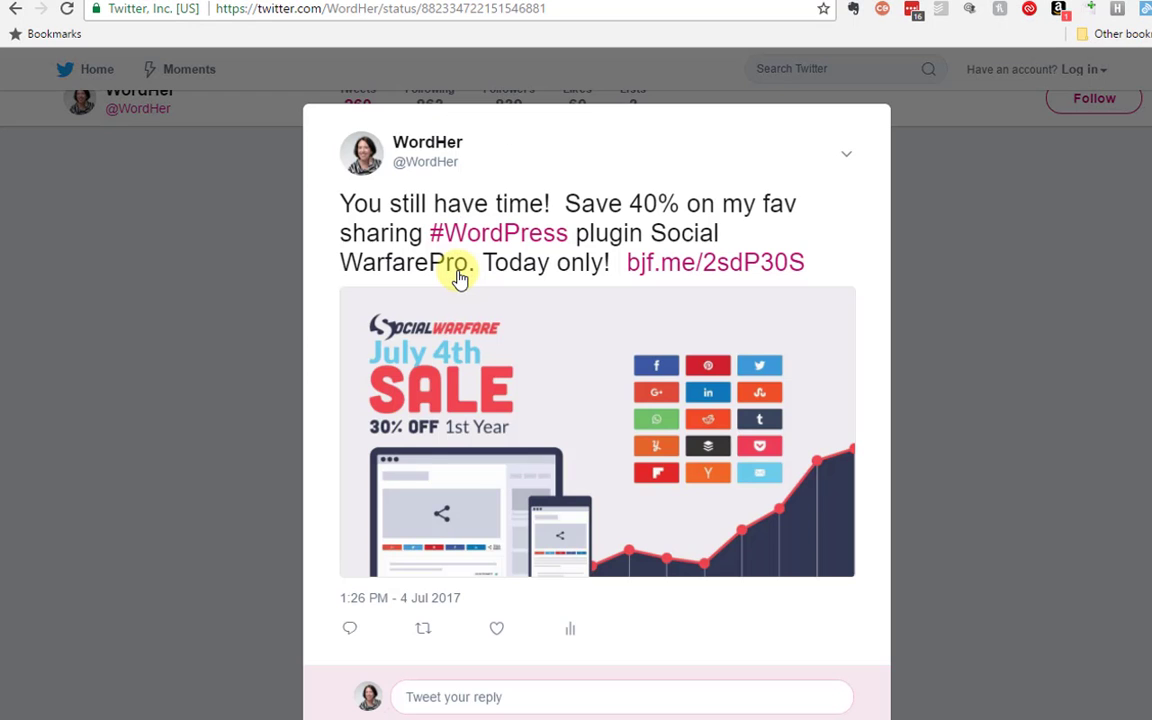
{"action": "left_click", "coordinate": [946, 159]}
{"action": "left_click", "coordinate": [536, 401]}
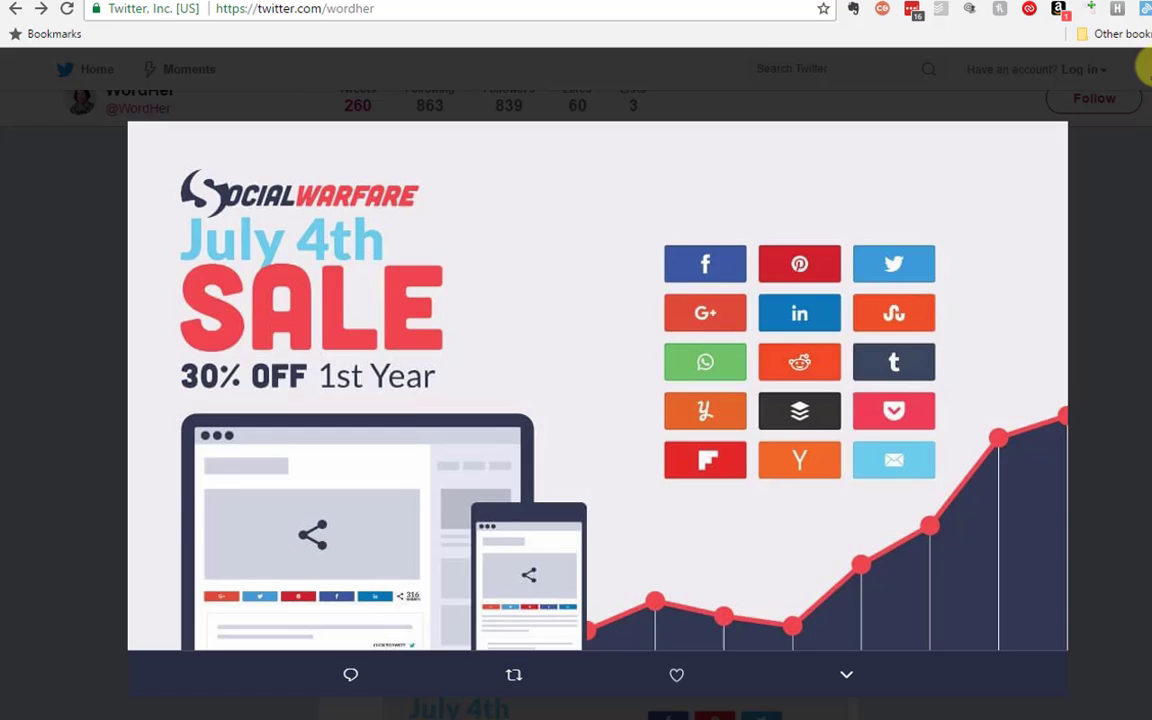
{"action": "left_click", "coordinate": [1137, 92]}
{"action": "scroll", "coordinate": [513, 505], "scroll_direction": "down", "scroll_amount": 5}
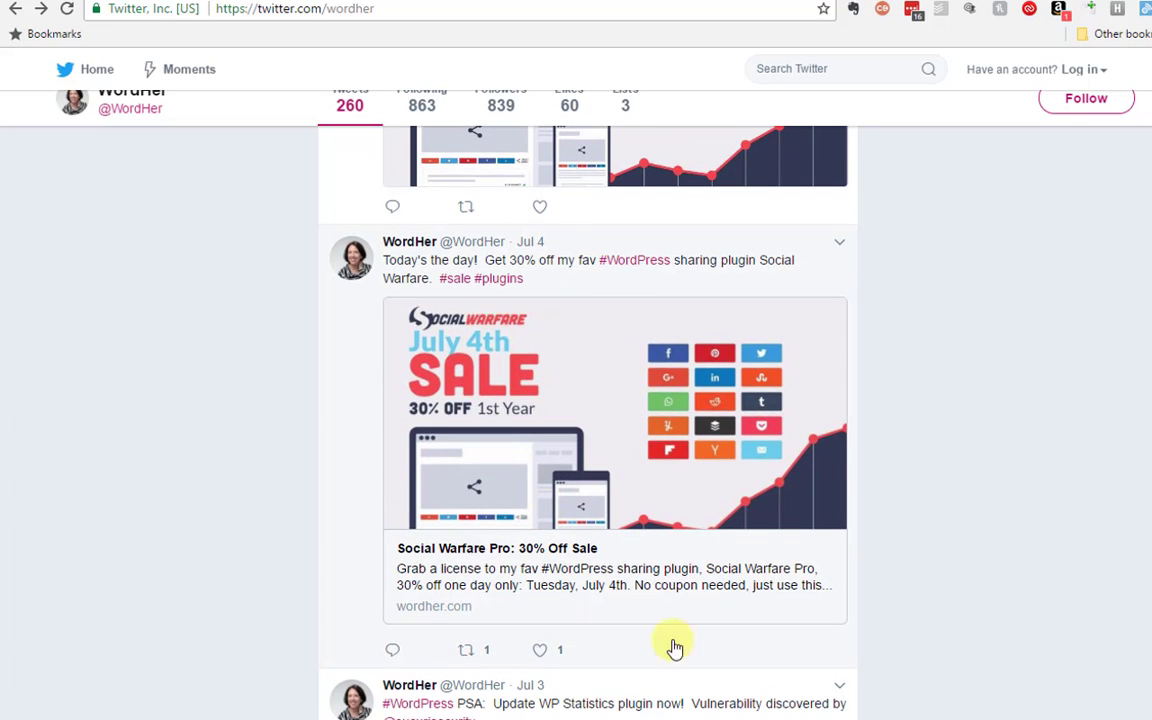
{"action": "left_click", "coordinate": [736, 262]}
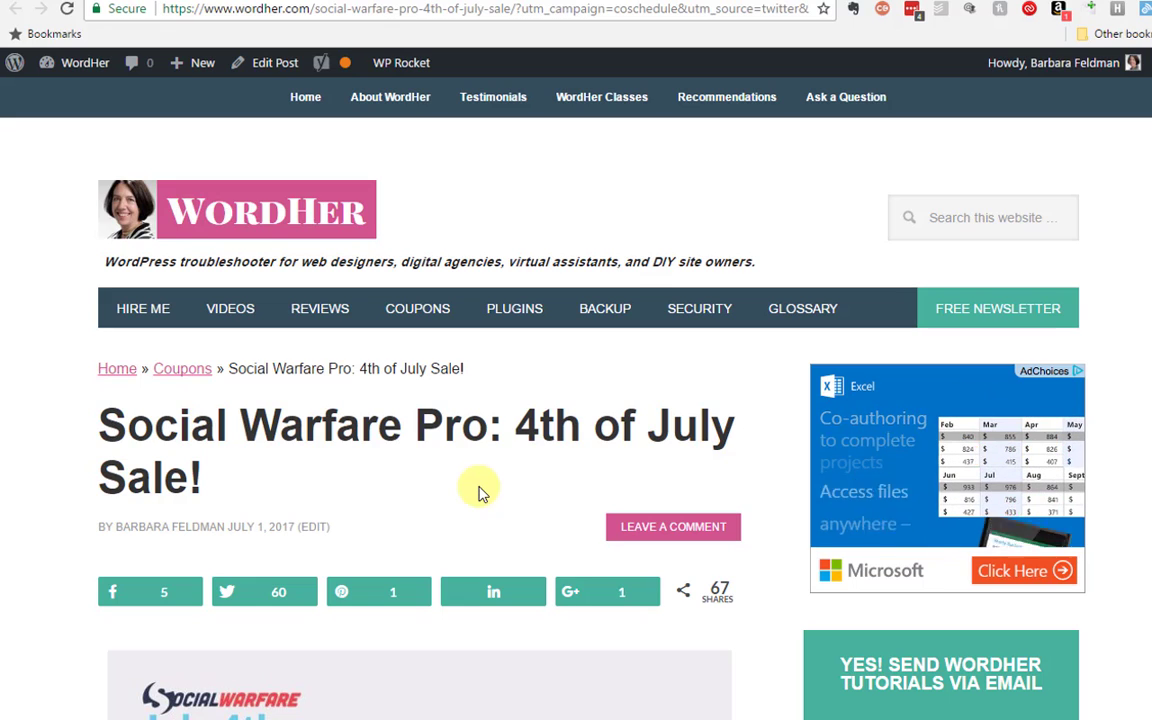
- Return to the Twitter tab and scroll the WordHer timeline to the 'Today's the day!' Social Warfare tweet
{"action": "key", "text": "ctrl+Tab"}
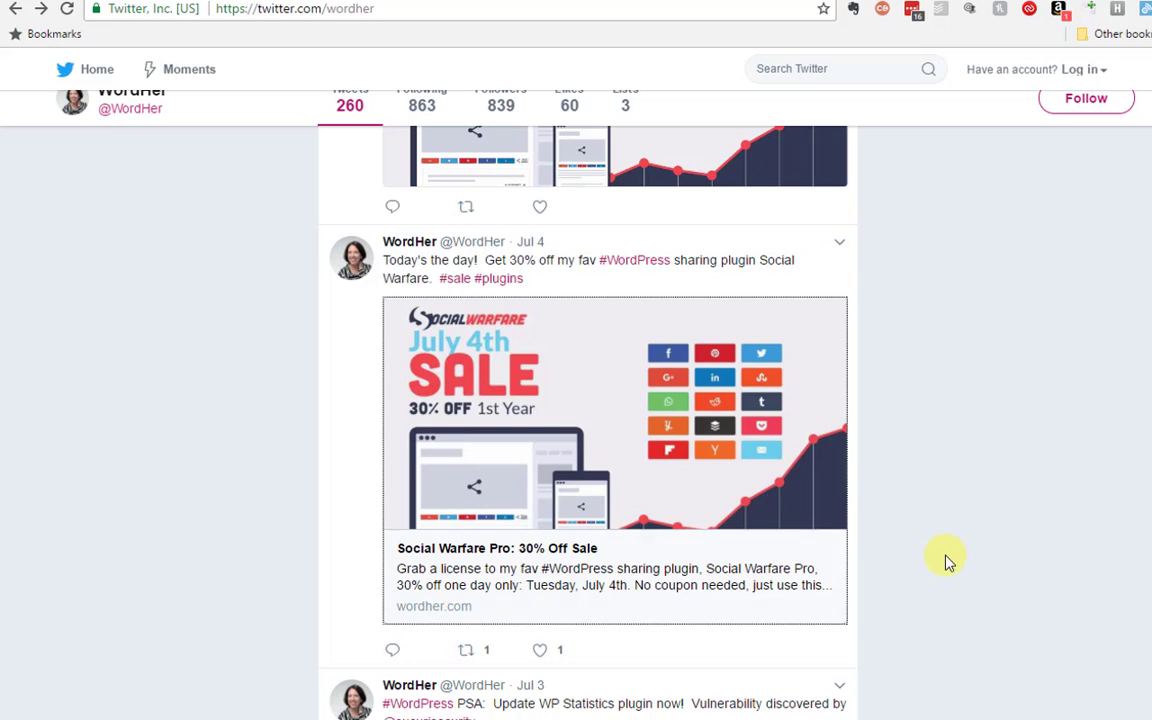
{"action": "scroll", "coordinate": [946, 560], "scroll_direction": "down", "scroll_amount": 4}
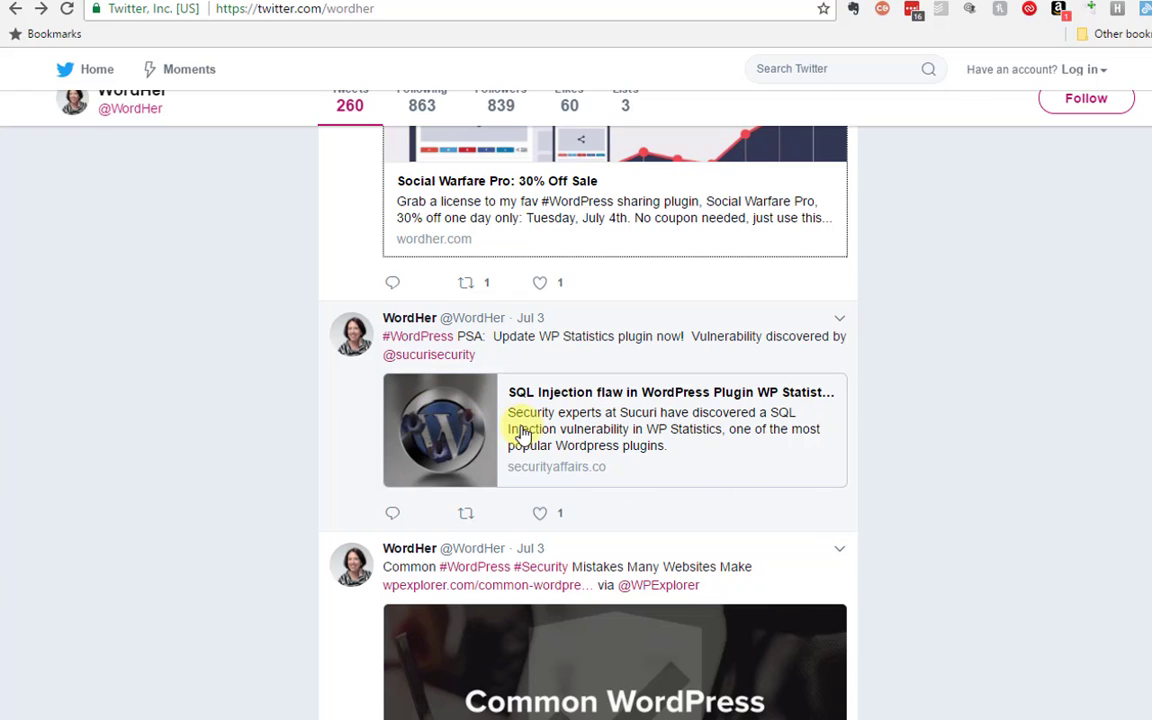
{"action": "scroll", "coordinate": [710, 455], "scroll_direction": "up", "scroll_amount": 1}
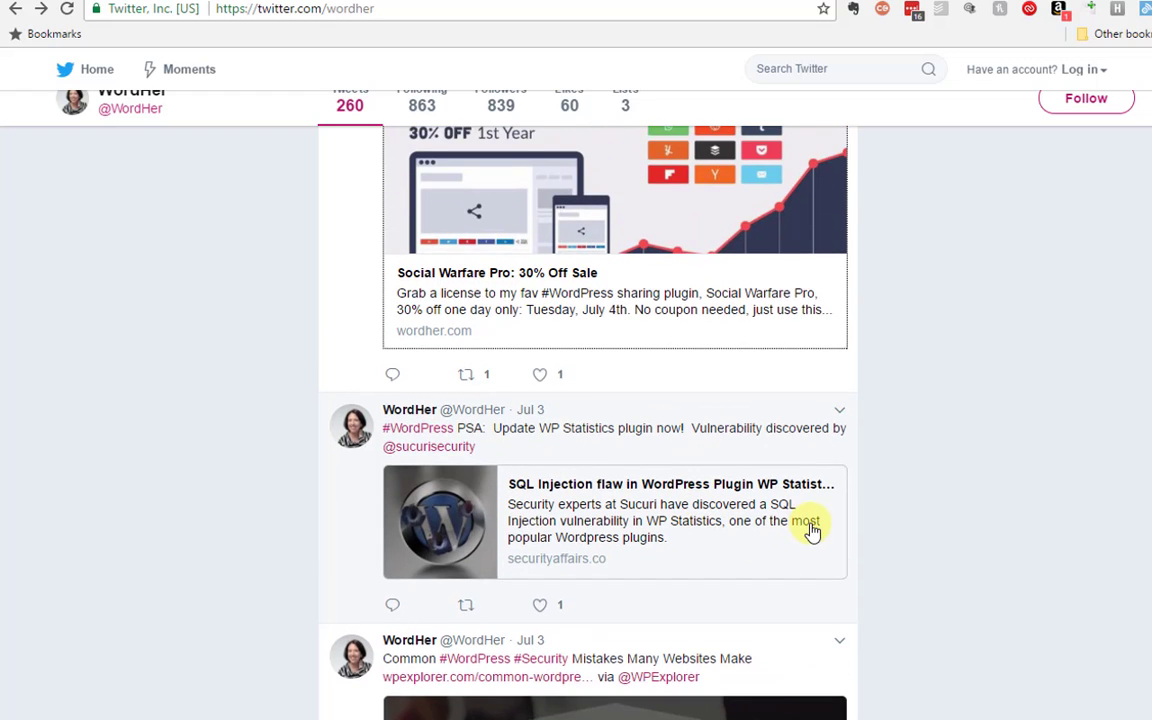
{"action": "scroll", "coordinate": [738, 320], "scroll_direction": "up", "scroll_amount": 1}
{"action": "scroll", "coordinate": [738, 470], "scroll_direction": "down", "scroll_amount": 1}
{"action": "scroll", "coordinate": [722, 531], "scroll_direction": "up", "scroll_amount": 2}
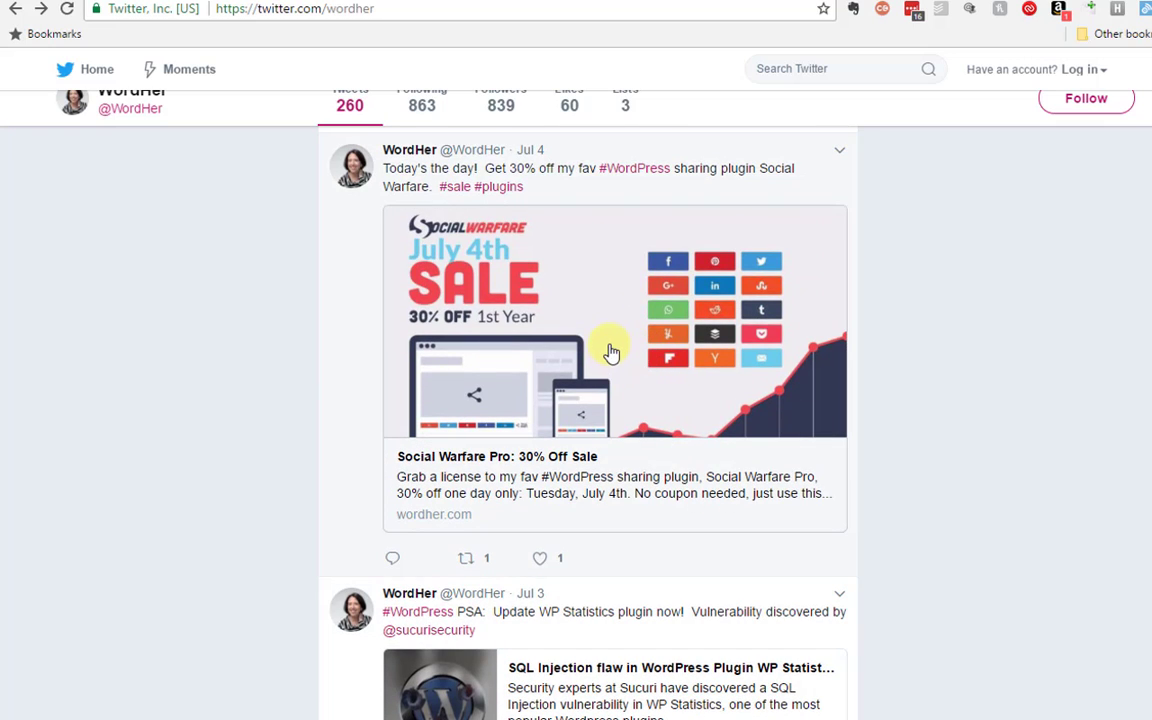
{"action": "left_click", "coordinate": [607, 276]}
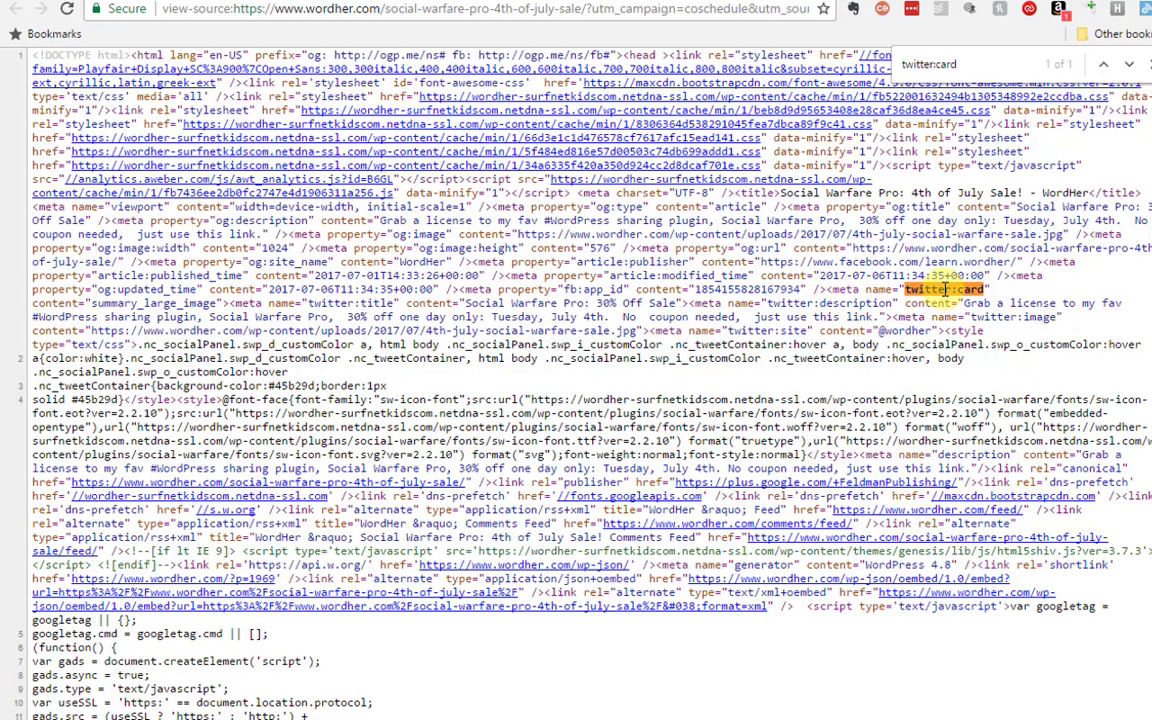
{"action": "left_click_drag", "start_coordinate": [826, 289], "coordinate": [232, 305]}
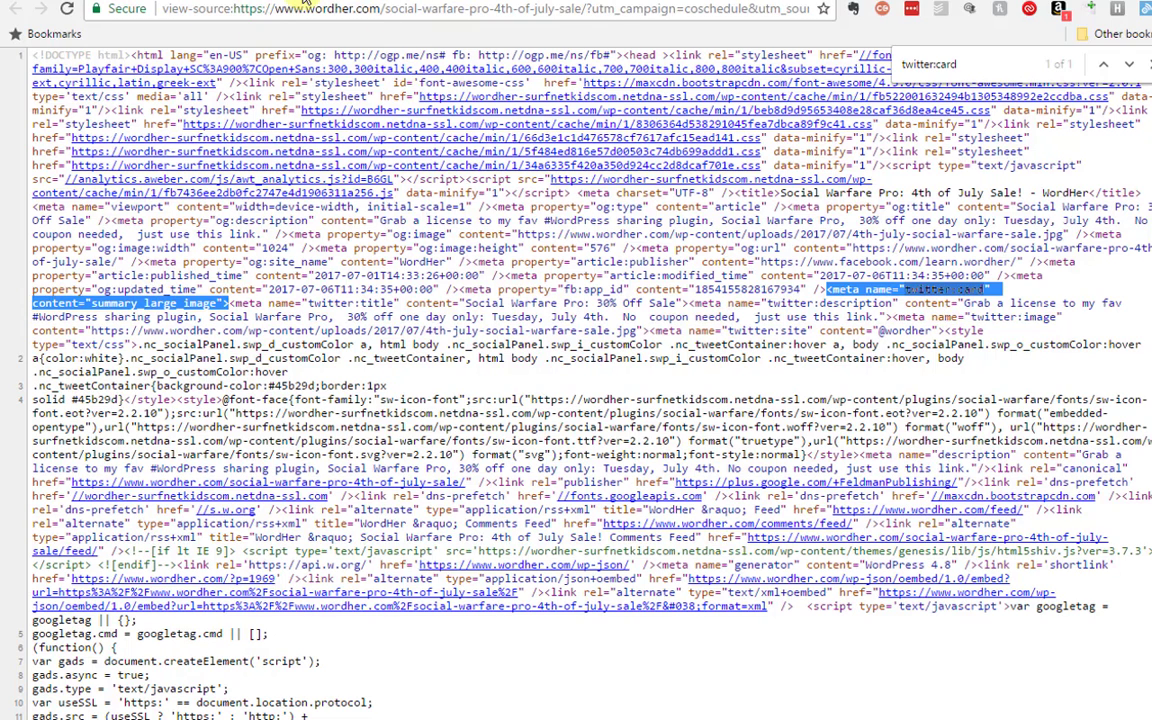
{"action": "left_click", "coordinate": [180, 0]}
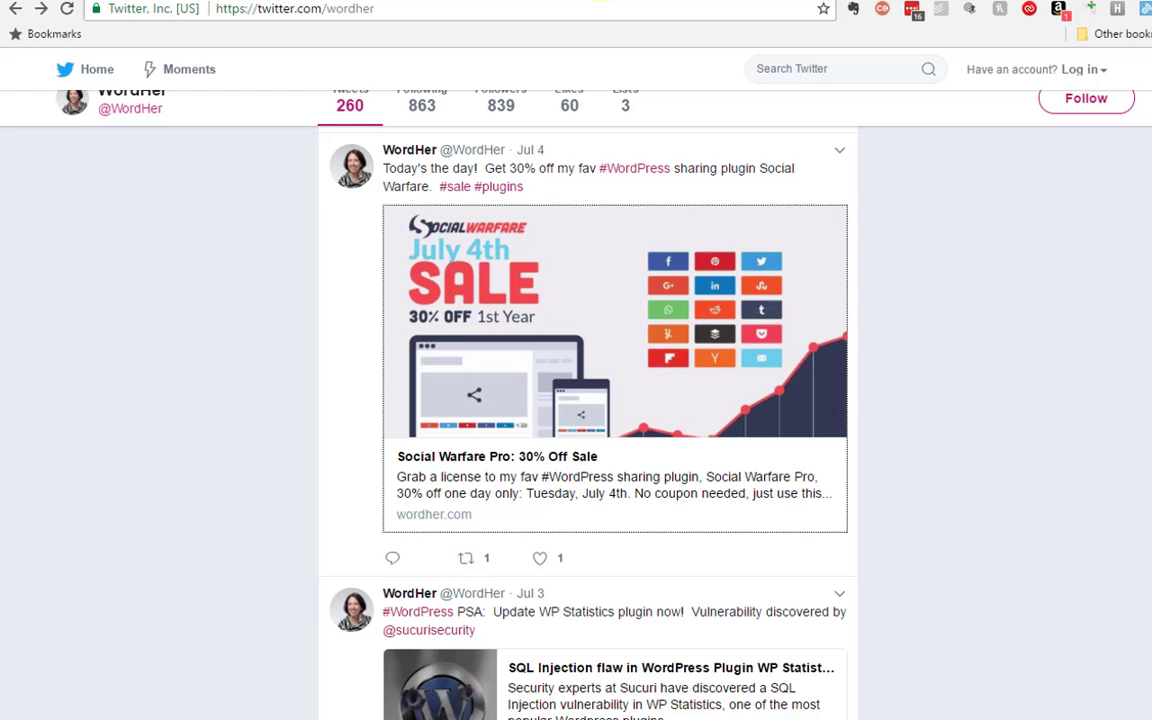
- Open the WP Statistics SQL injection article and highlight its twitter:card summary meta tag on line 37
{"action": "left_click", "coordinate": [578, 680]}
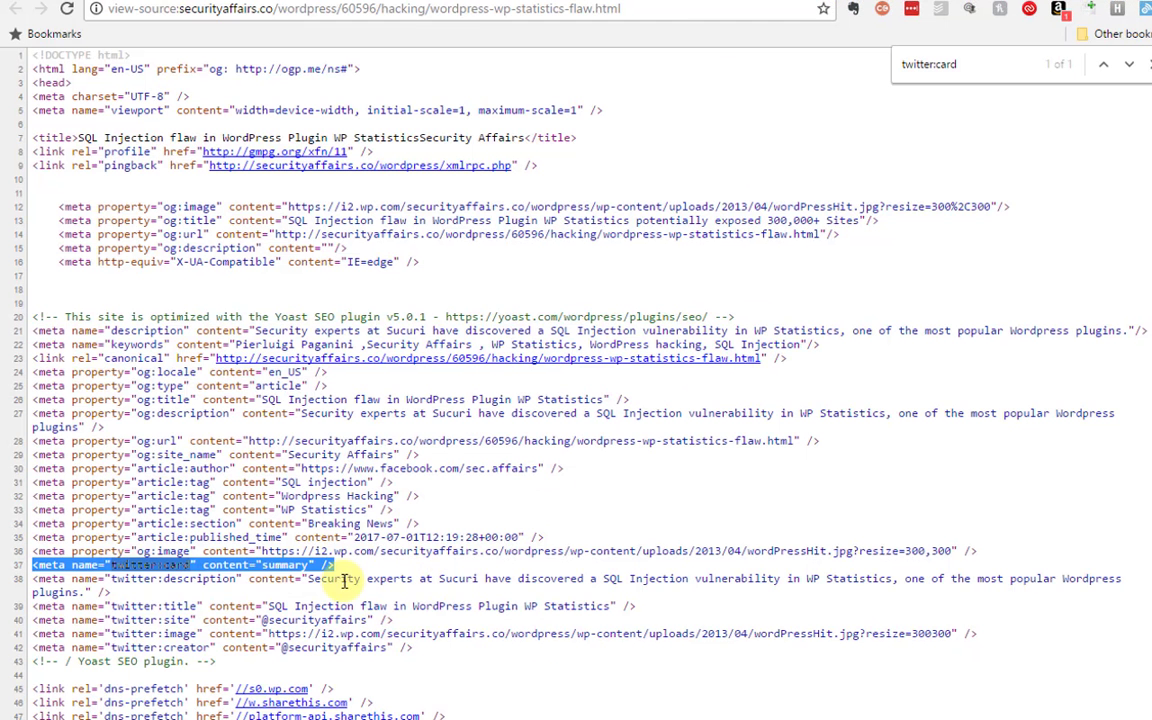
{"action": "left_click_drag", "start_coordinate": [338, 567], "coordinate": [35, 565]}
{"action": "left_click", "coordinate": [352, 576]}
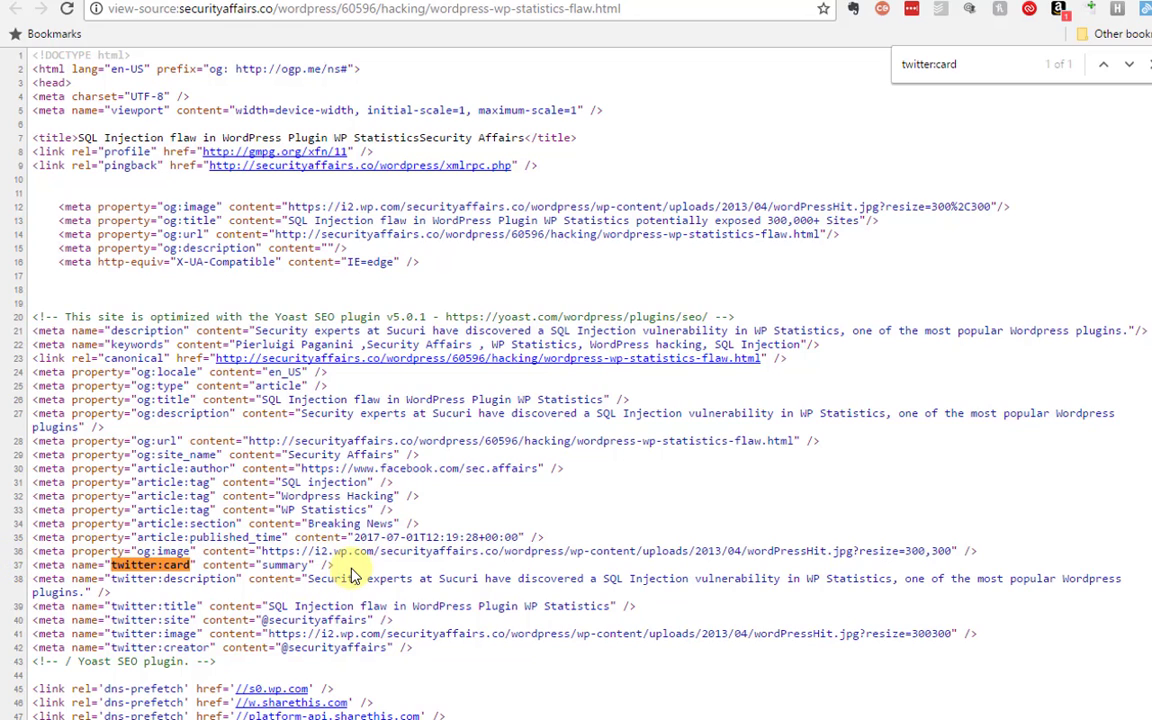
{"action": "left_click_drag", "start_coordinate": [338, 566], "coordinate": [31, 565]}
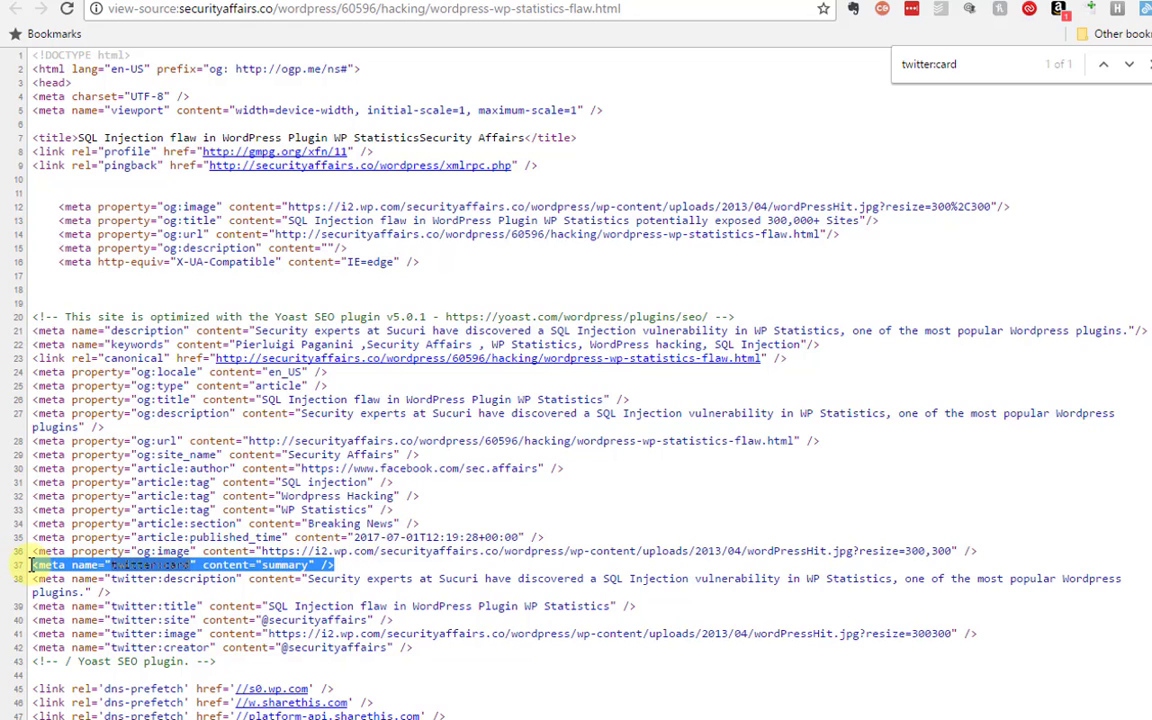
- Return to the Twitter timeline to see the article's tweet as a small summary card
{"action": "left_click", "coordinate": [355, 568]}
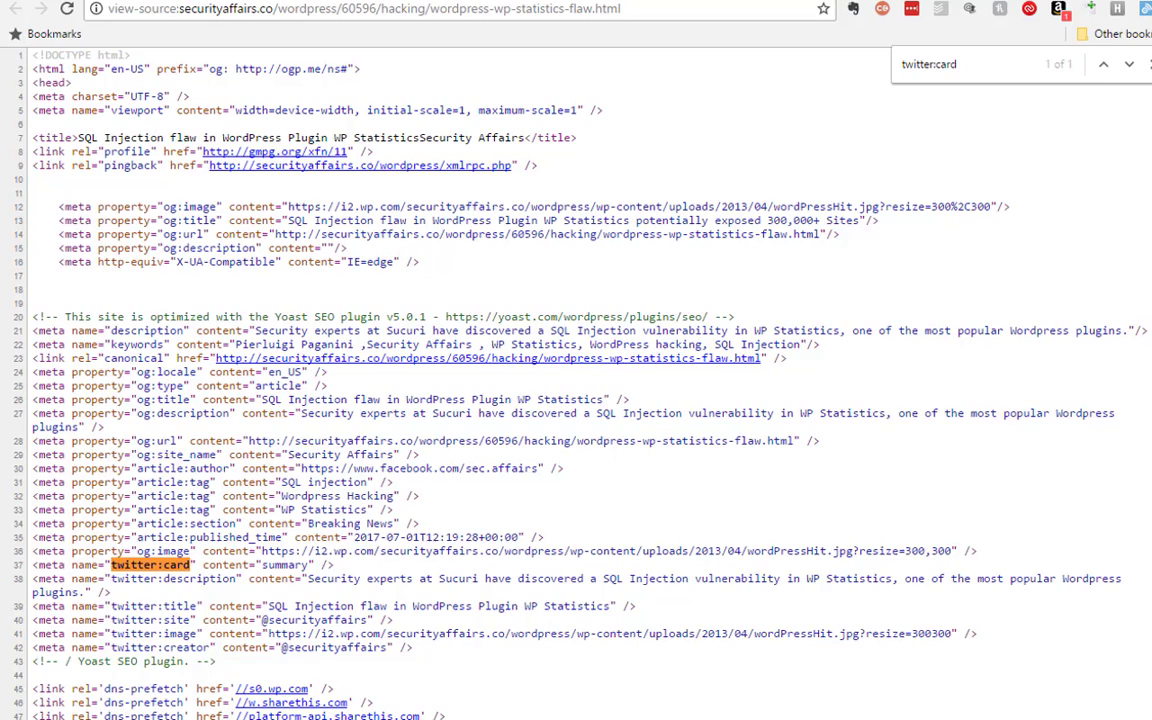
{"action": "key", "text": "ctrl+Tab"}
{"action": "scroll", "coordinate": [476, 556], "scroll_direction": "down", "scroll_amount": 1}
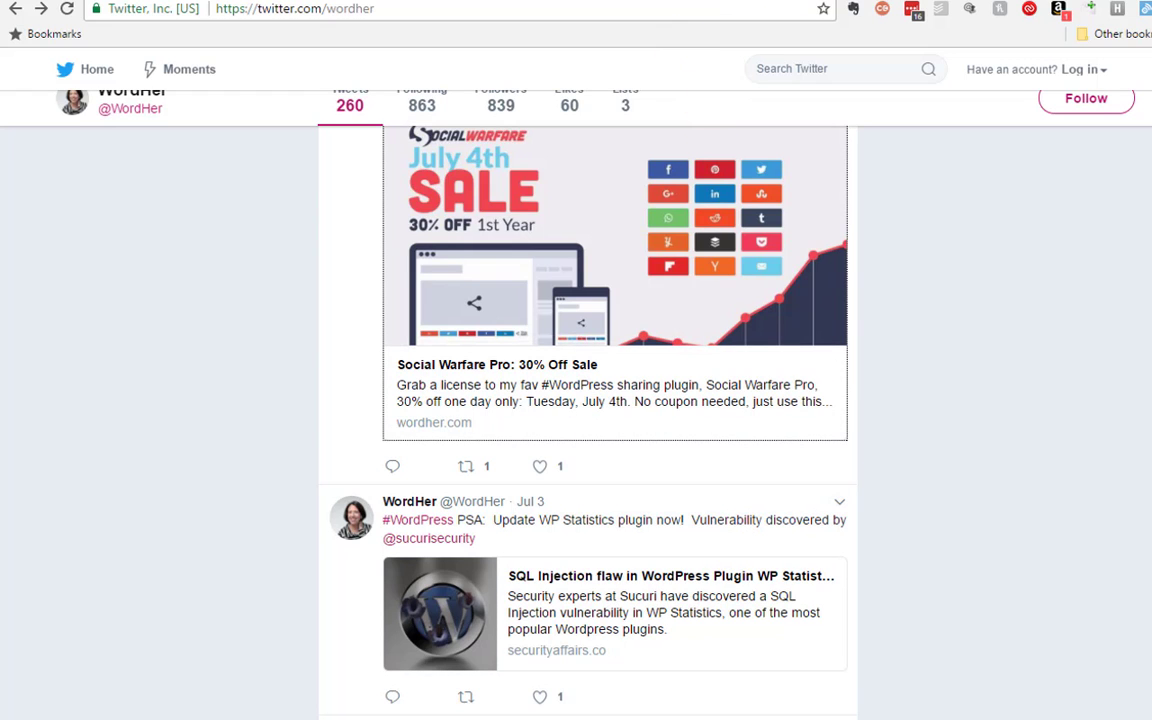
- In Yoast SEO Social settings, confirm Twitter card meta is enabled with 'Summary with large image' as default
{"action": "left_click", "coordinate": [800, 0]}
{"action": "mouse_move", "coordinate": [36, 686]}
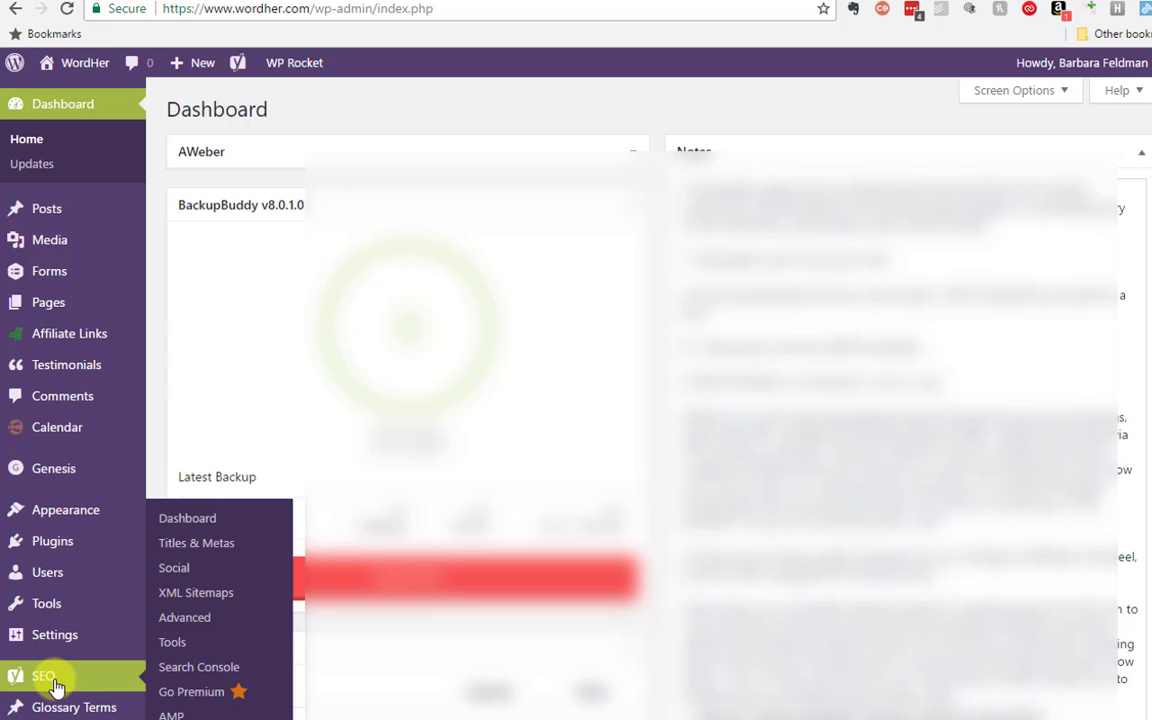
{"action": "left_click", "coordinate": [174, 568]}
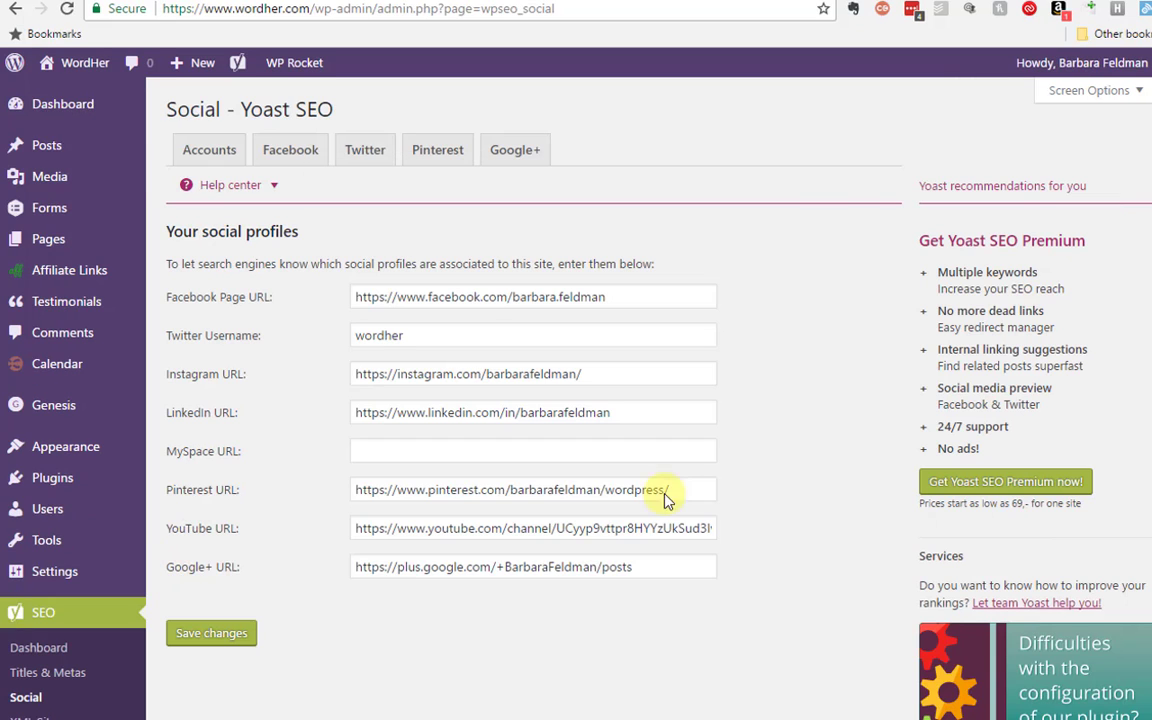
{"action": "left_click", "coordinate": [376, 153]}
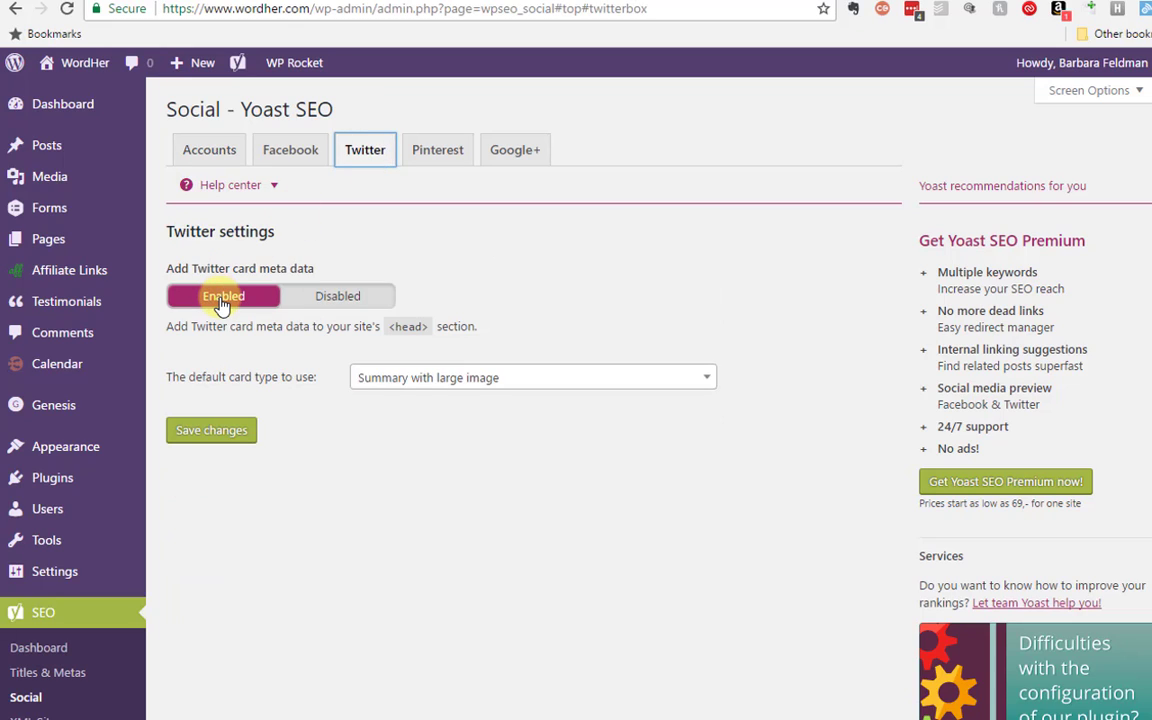
{"action": "left_click", "coordinate": [488, 379]}
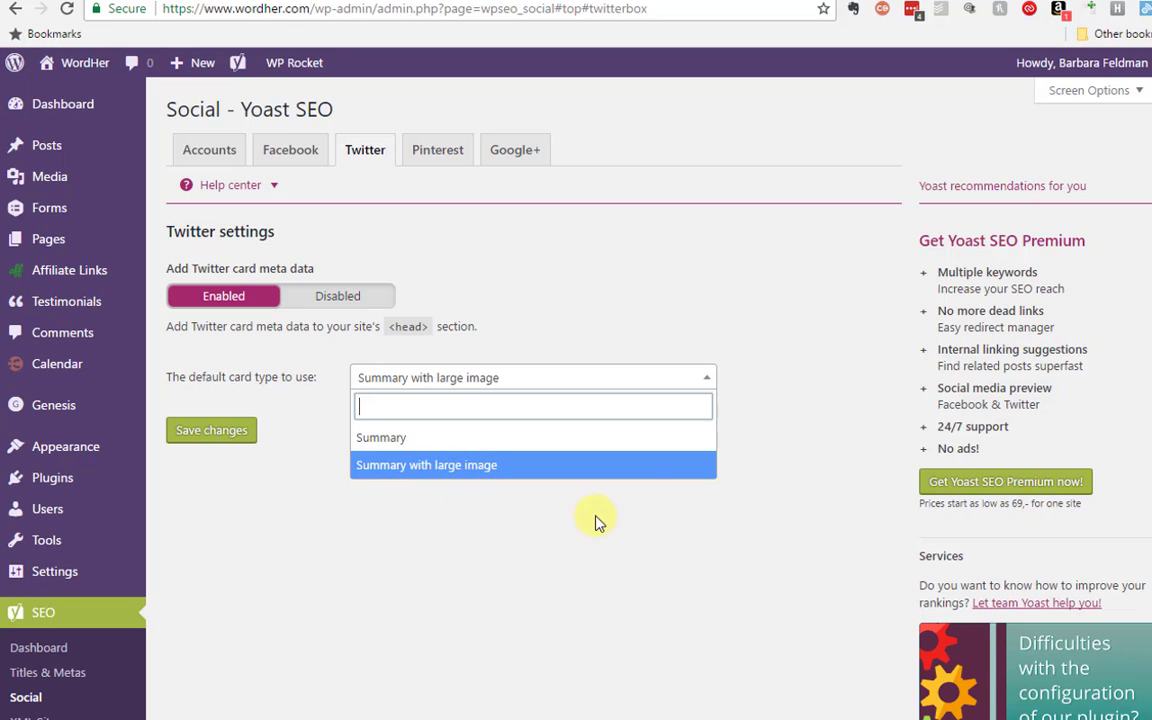
{"action": "left_click", "coordinate": [815, 320]}
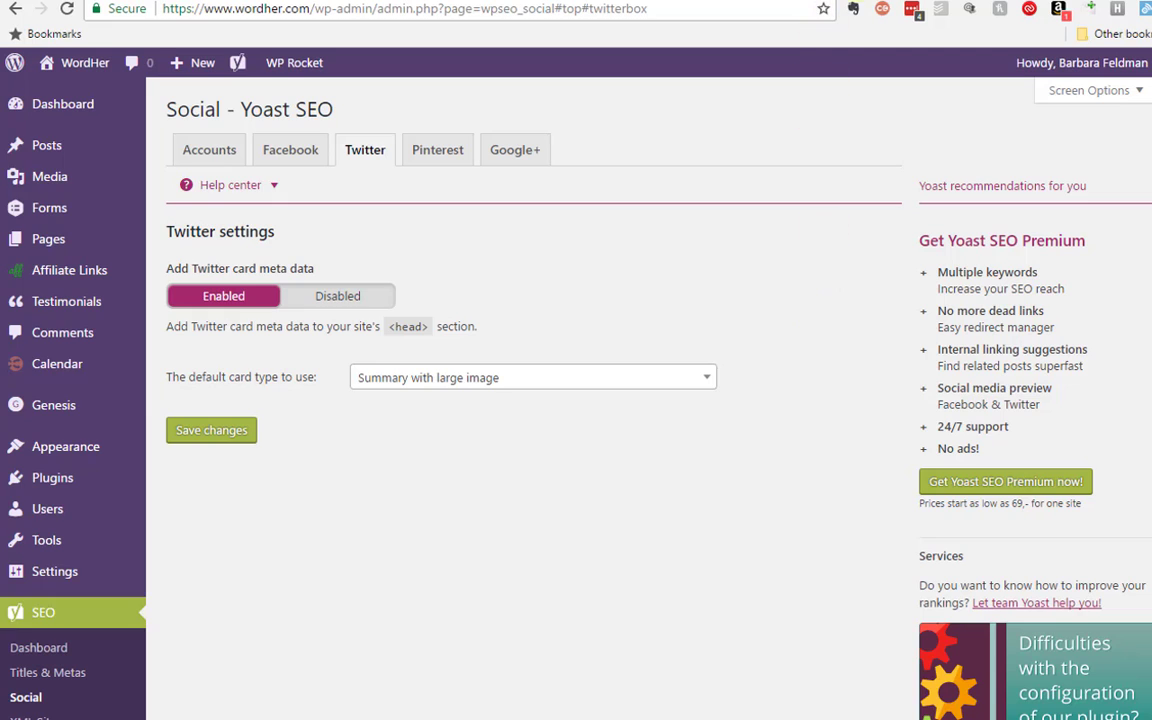
{"action": "left_click", "coordinate": [860, 2]}
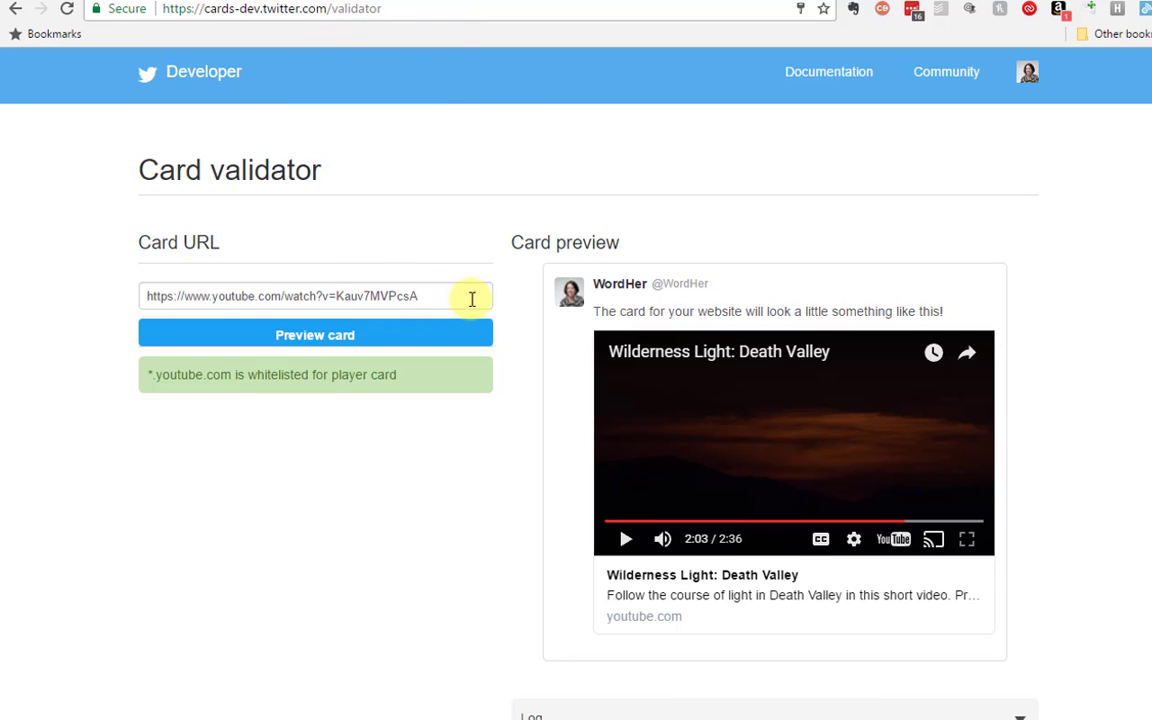
- Try the YouTube player card preview in the Card Validator, playing and pausing the video
{"action": "left_click", "coordinate": [430, 296]}
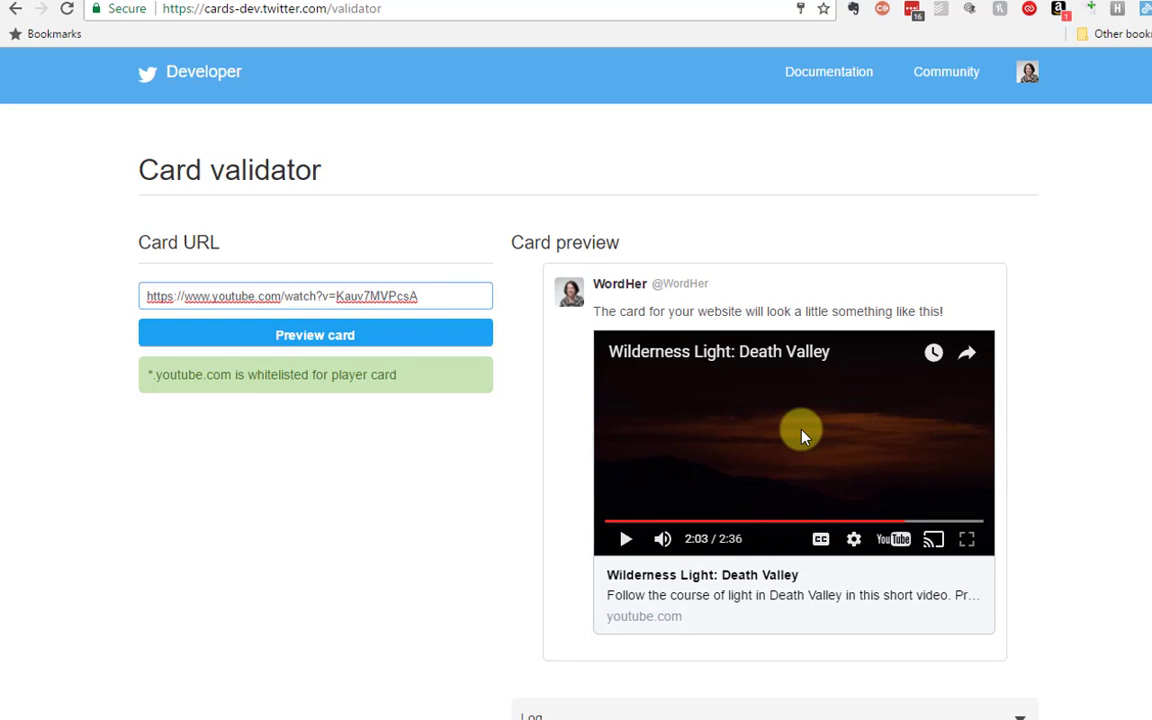
{"action": "scroll", "coordinate": [790, 410], "scroll_direction": "down", "scroll_amount": 2}
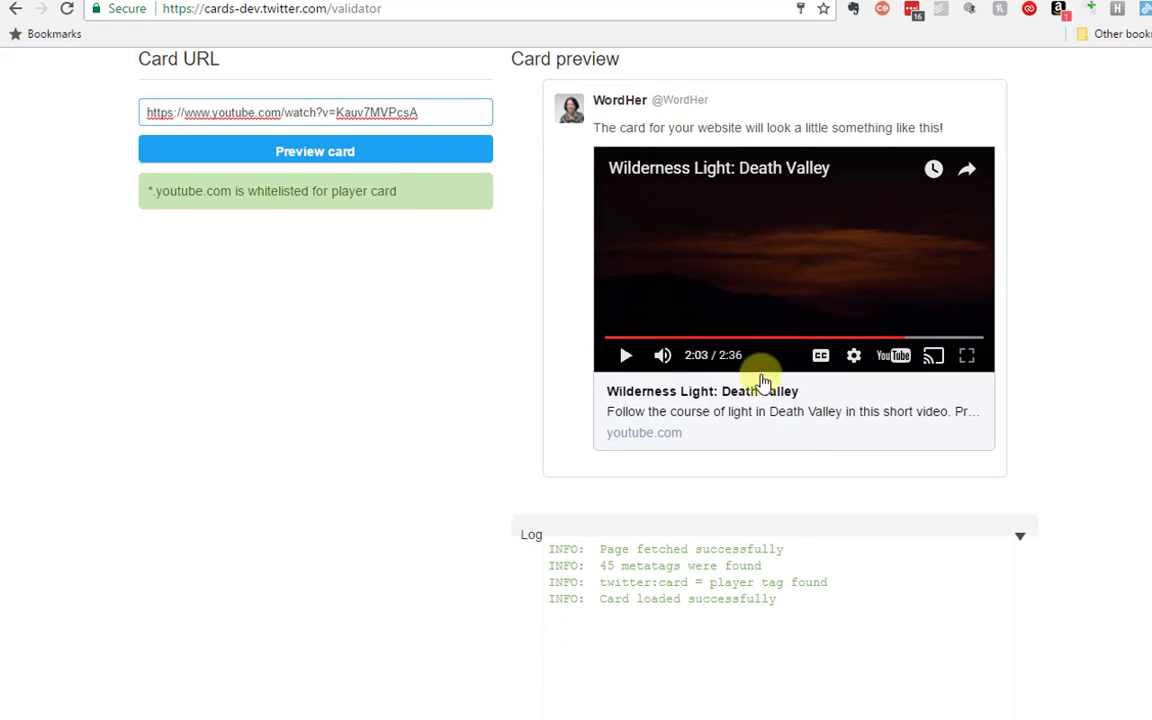
{"action": "left_click", "coordinate": [623, 358]}
{"action": "left_click", "coordinate": [623, 358]}
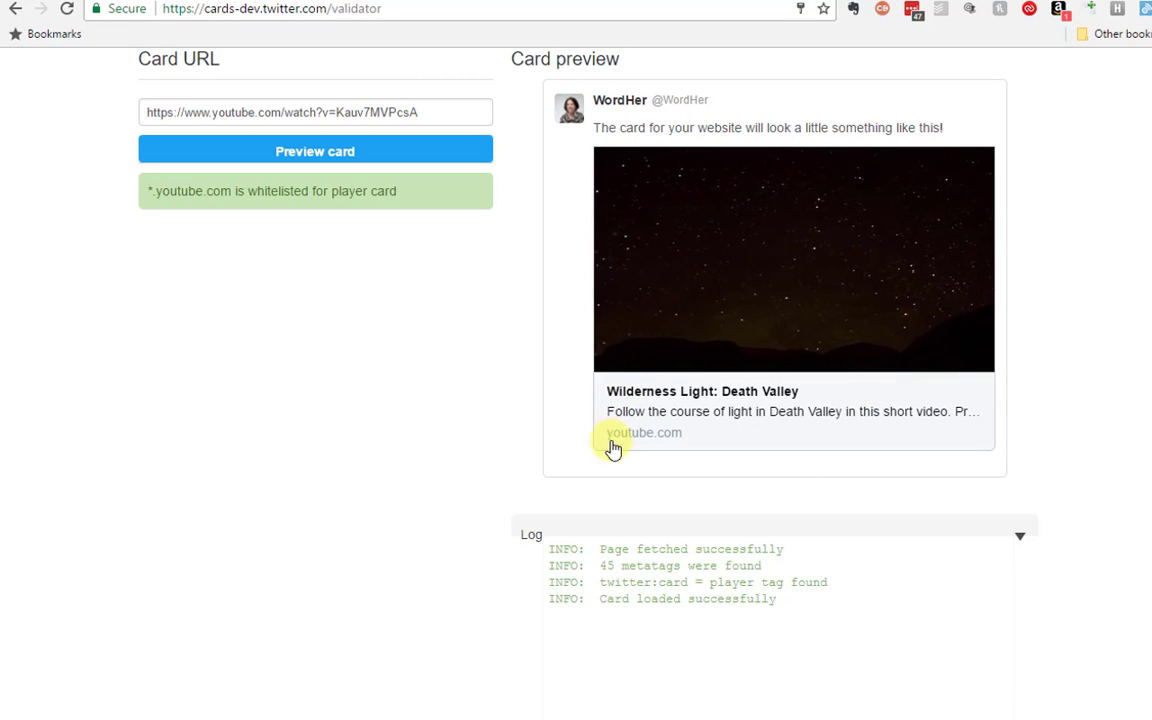
{"action": "left_click", "coordinate": [627, 358]}
{"action": "scroll", "coordinate": [790, 445], "scroll_direction": "down", "scroll_amount": 1}
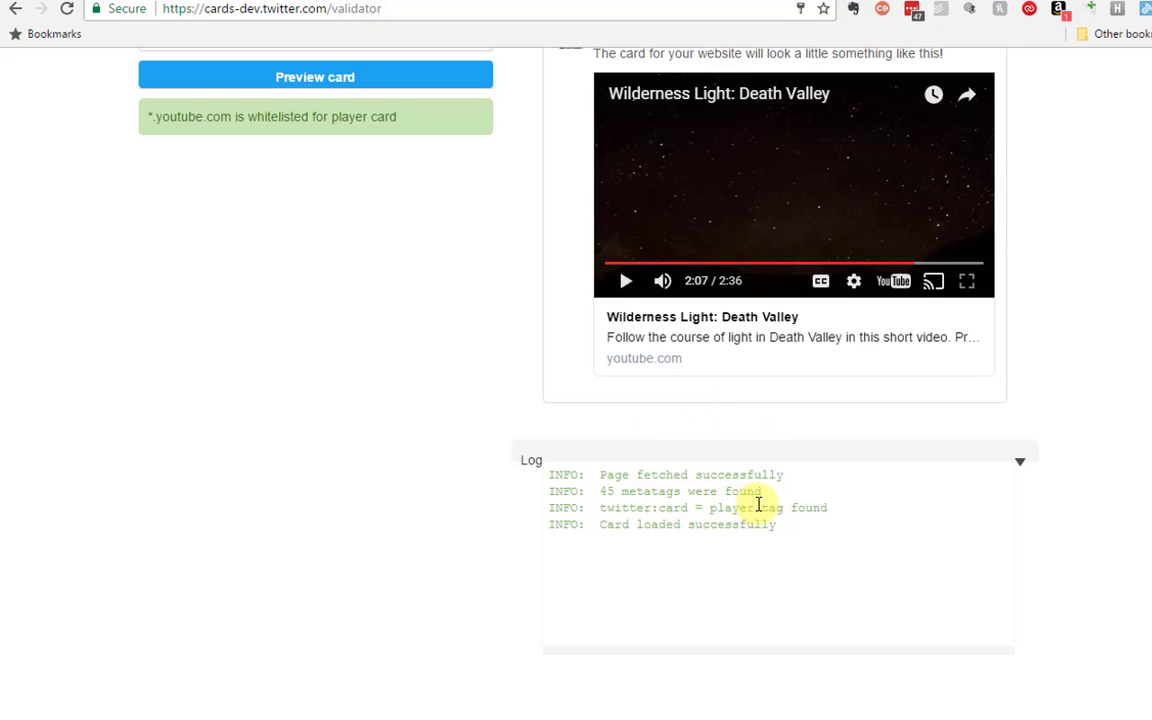
{"action": "scroll", "coordinate": [759, 505], "scroll_direction": "up", "scroll_amount": 2}
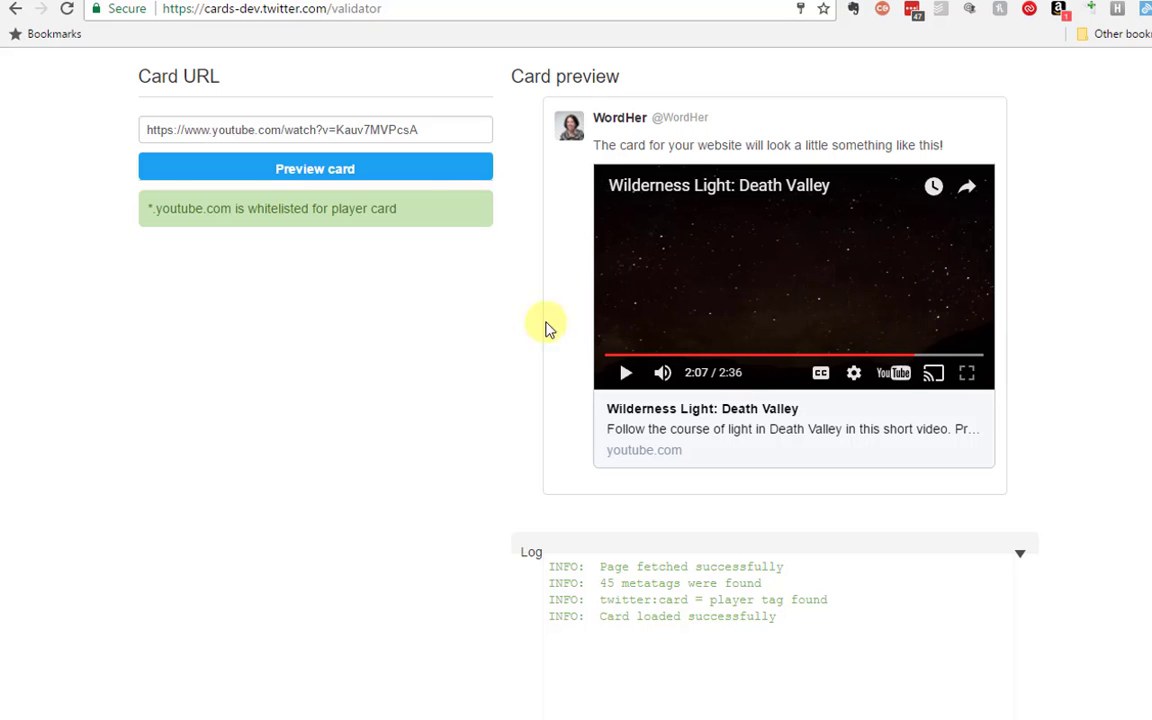
- Replace the Card URL with the 'social-warfare-pro-4th-of-july-sale' blog post URL and preview its card
{"action": "triple_click", "coordinate": [447, 133]}
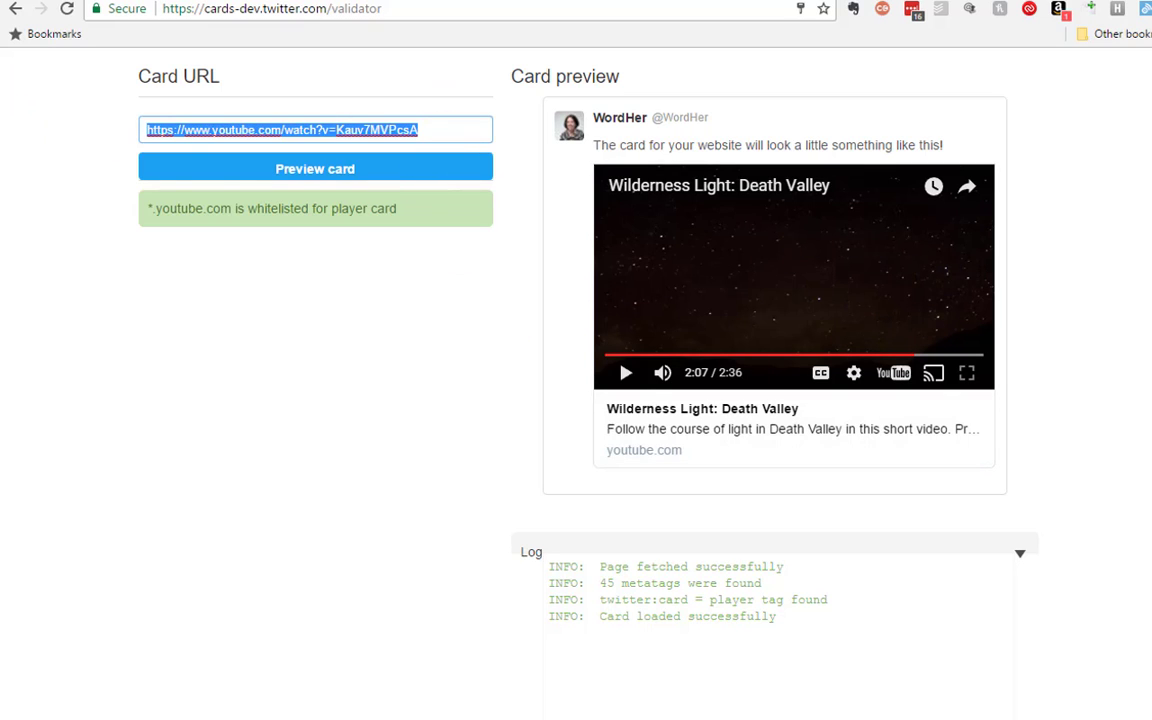
{"action": "key", "text": "ctrl+Tab"}
{"action": "left_click", "coordinate": [222, 8]}
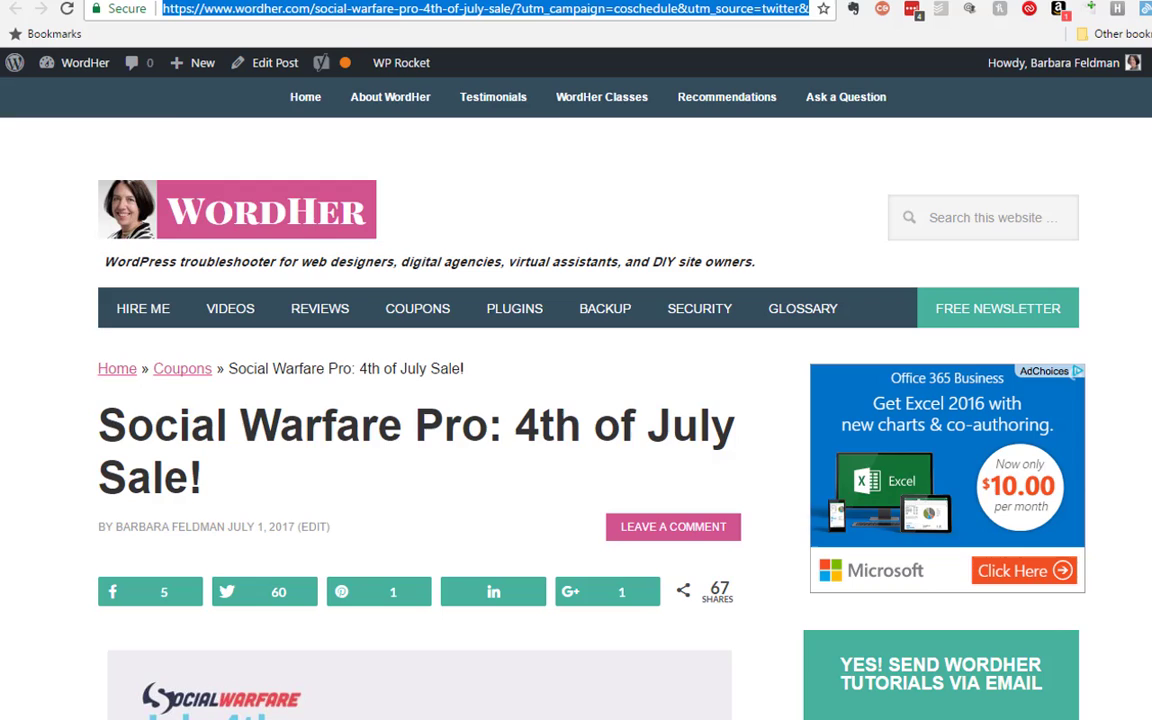
{"action": "key", "text": "ctrl+Tab"}
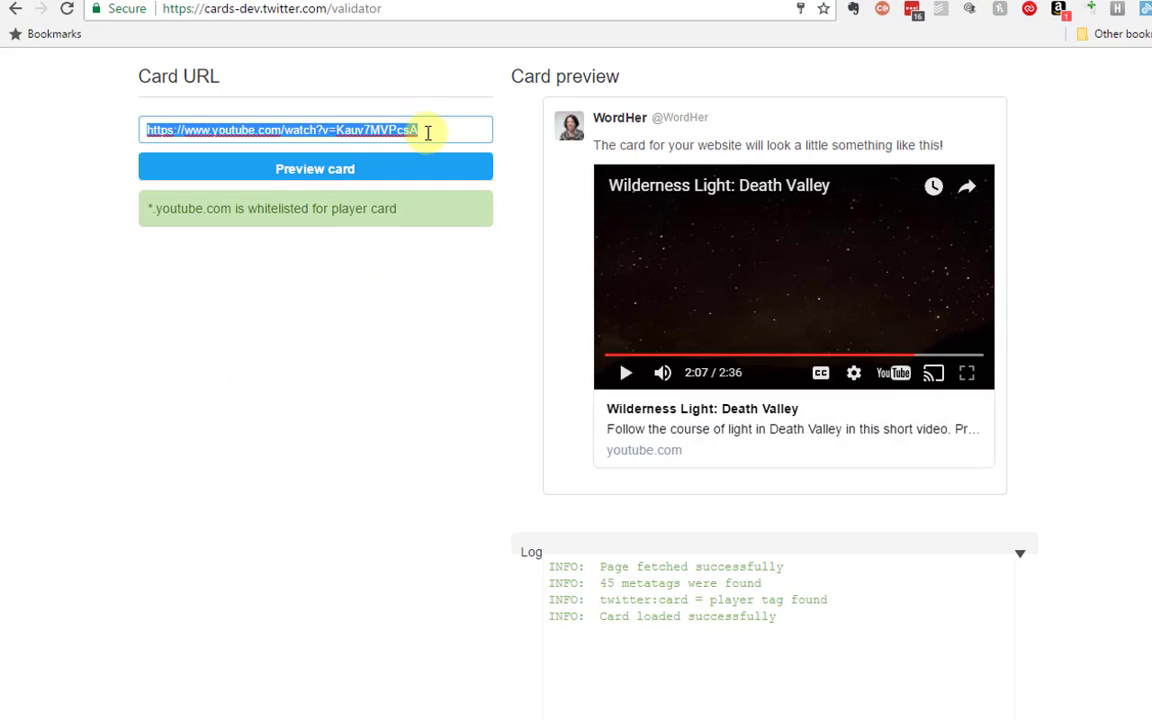
{"action": "left_click_drag", "start_coordinate": [427, 133], "coordinate": [90, 149]}
{"action": "type", "text": "https://www.wordher.com/social-warfare-pro-4th-of-july-sale/?utm_campaign=coschedule&utm_source=twitter&utm_medium=WordHer&utm_content=Social%20Warfare%20Pro:%204th%20of%20July%20Sale!"}
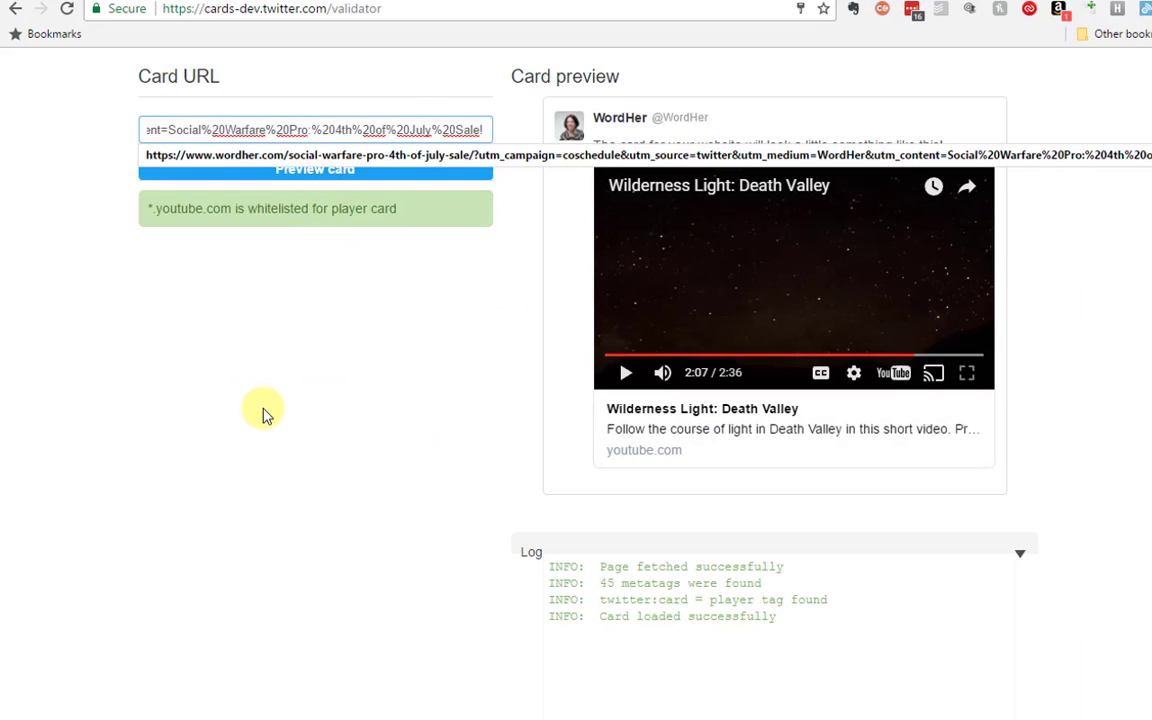
{"action": "left_click", "coordinate": [335, 172]}
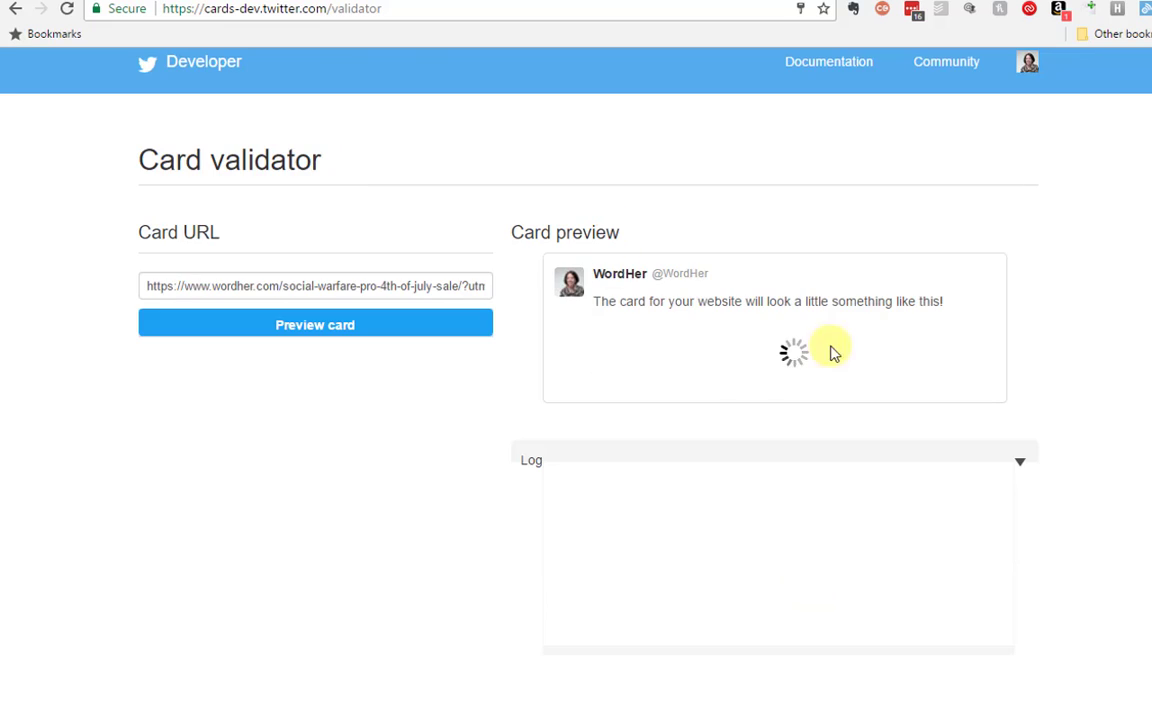